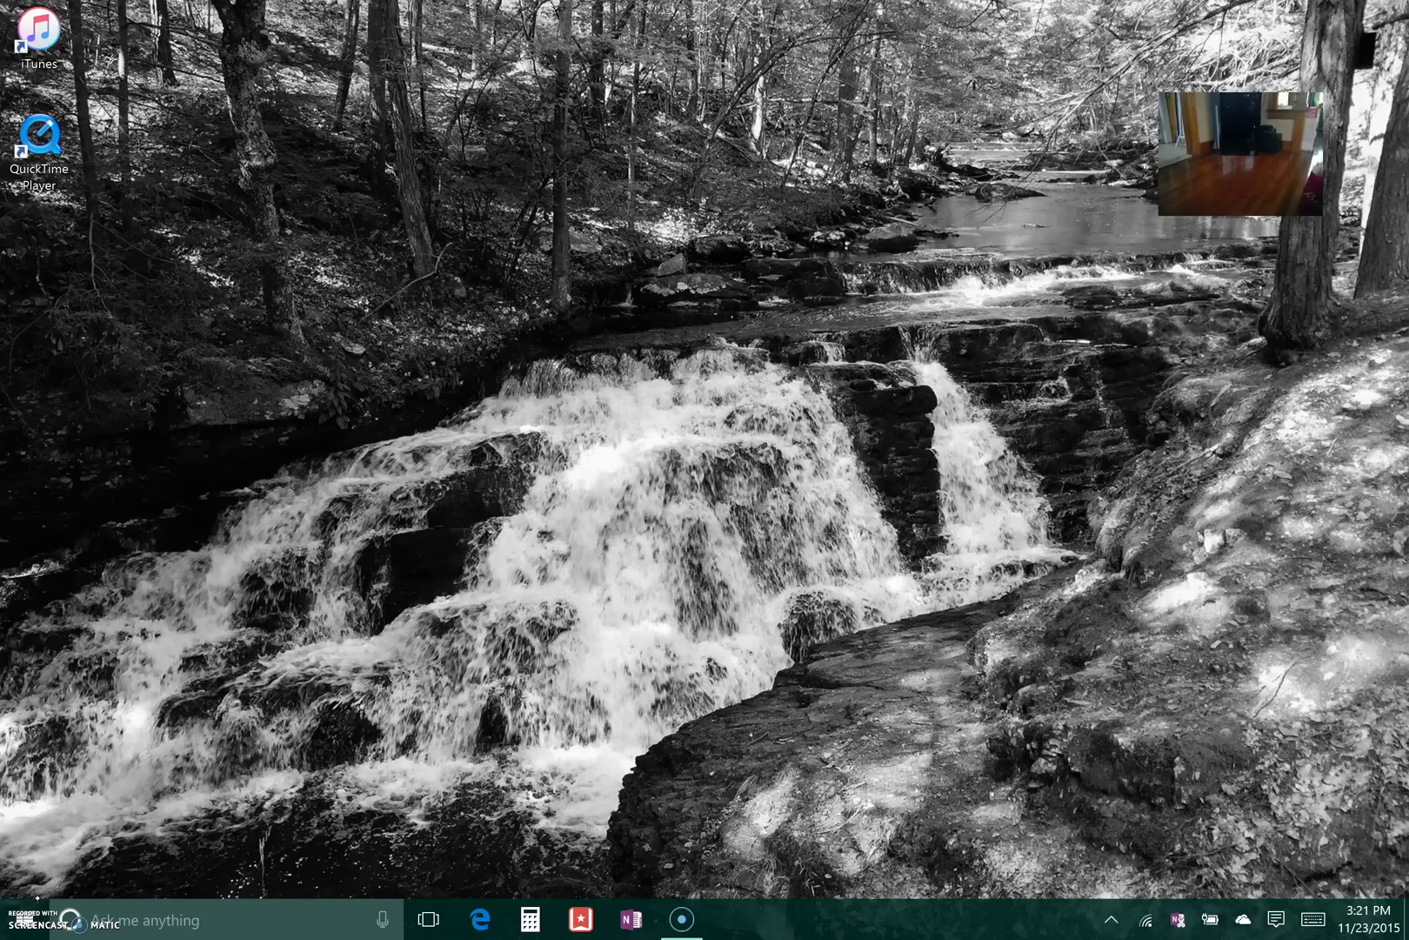
Go to the Devices › Connected devices page in Windows Settings
left_click(1277, 920)
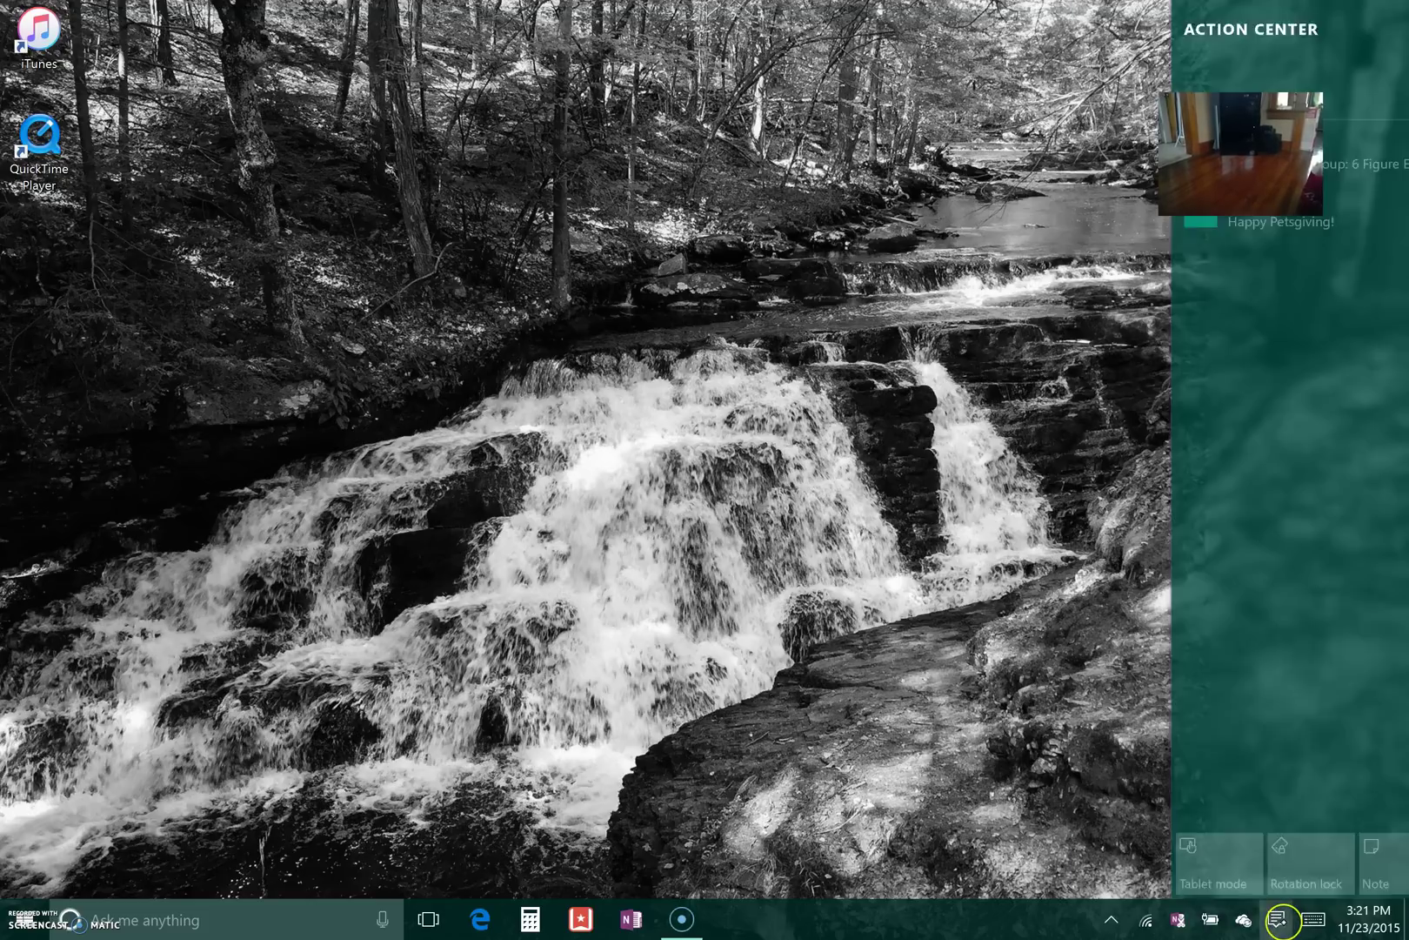
left_click(1359, 665)
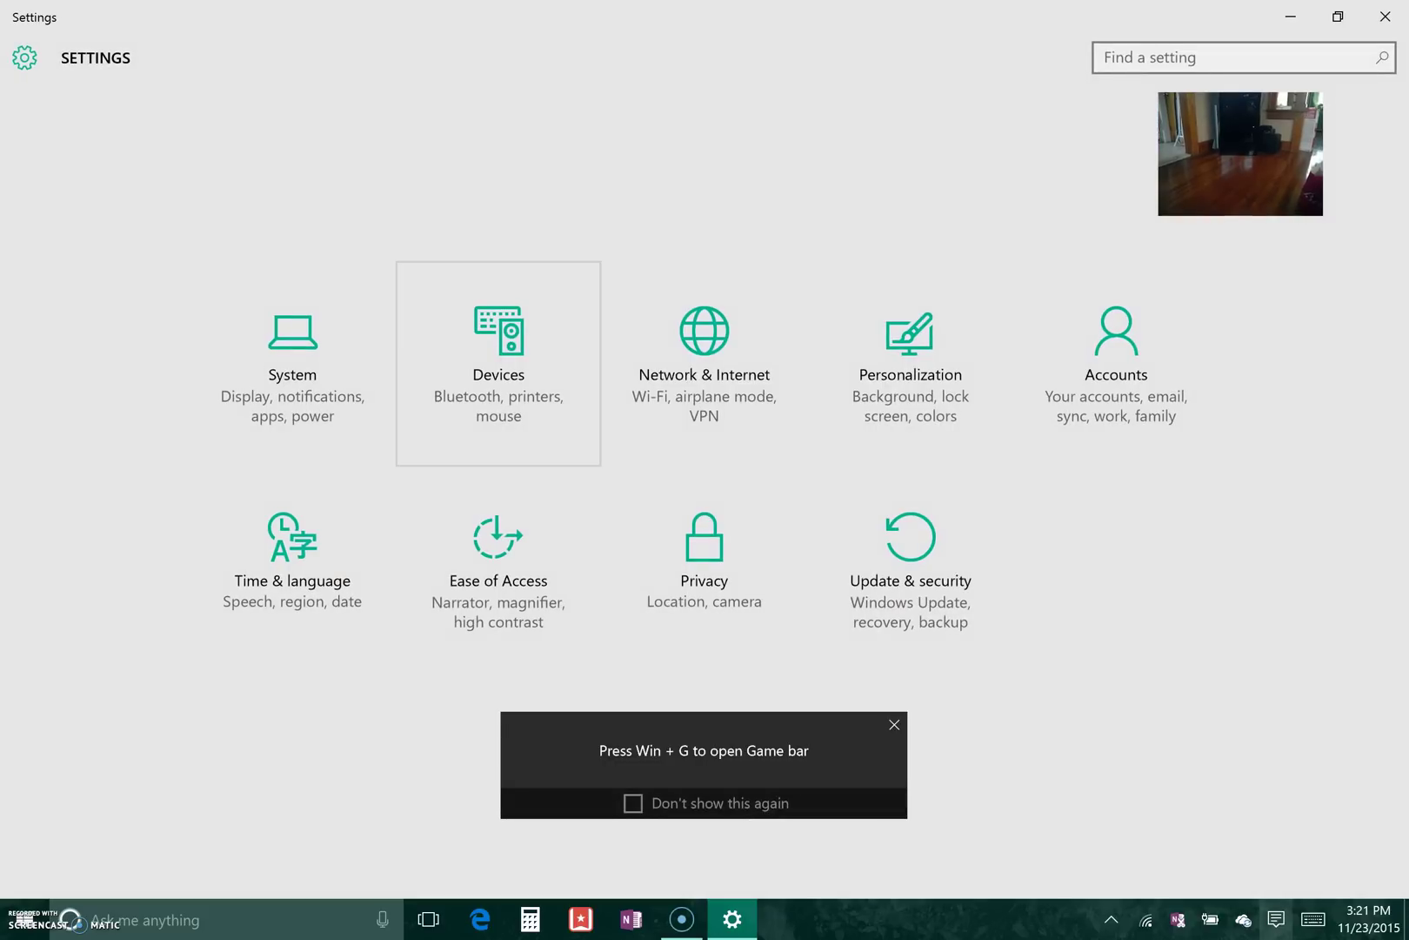
left_click(498, 348)
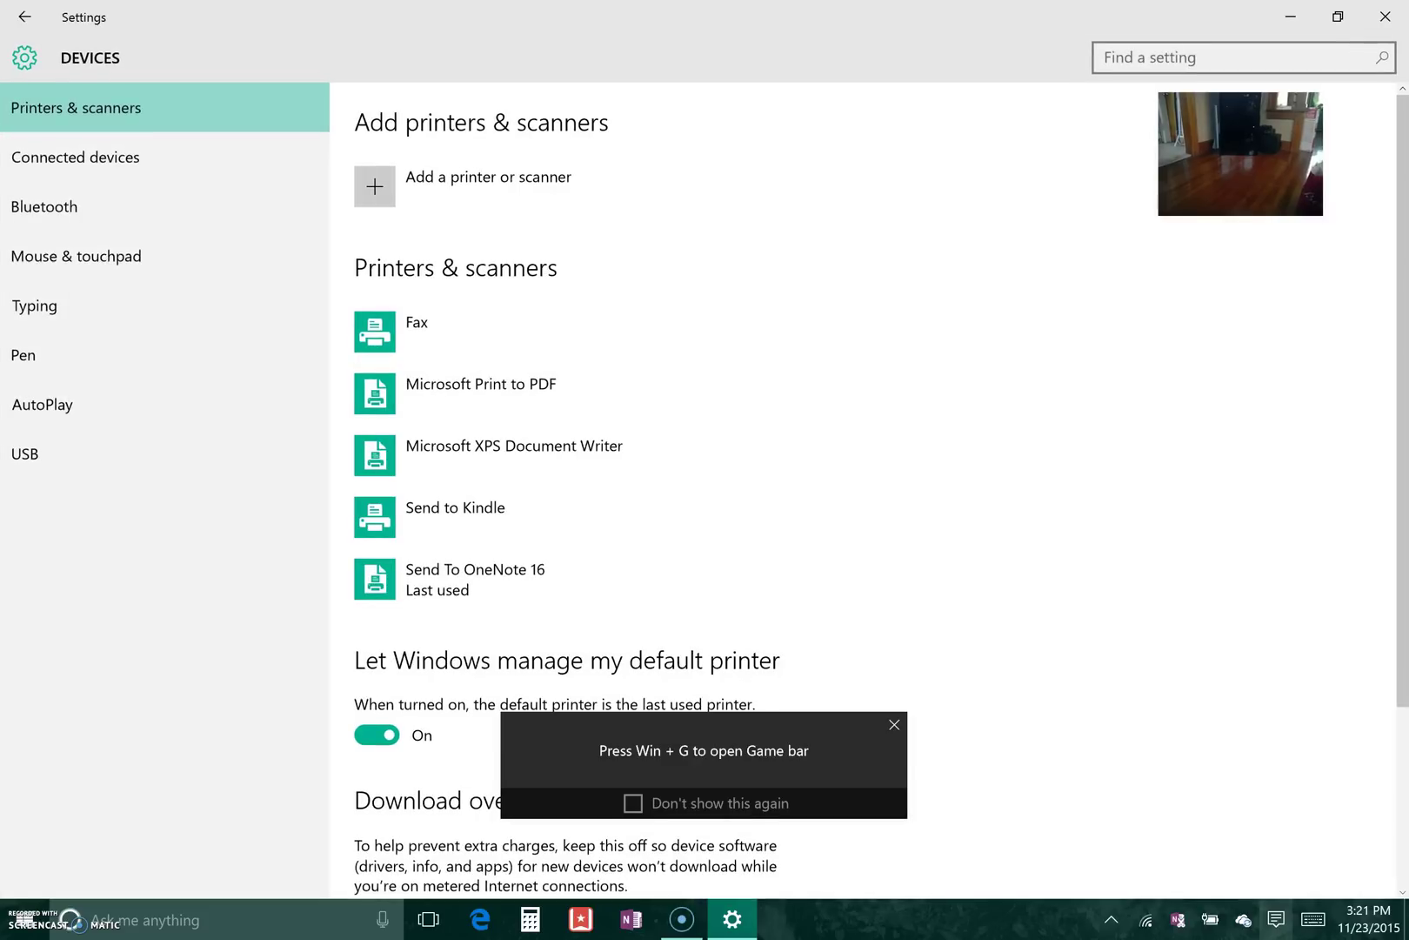
left_click(165, 157)
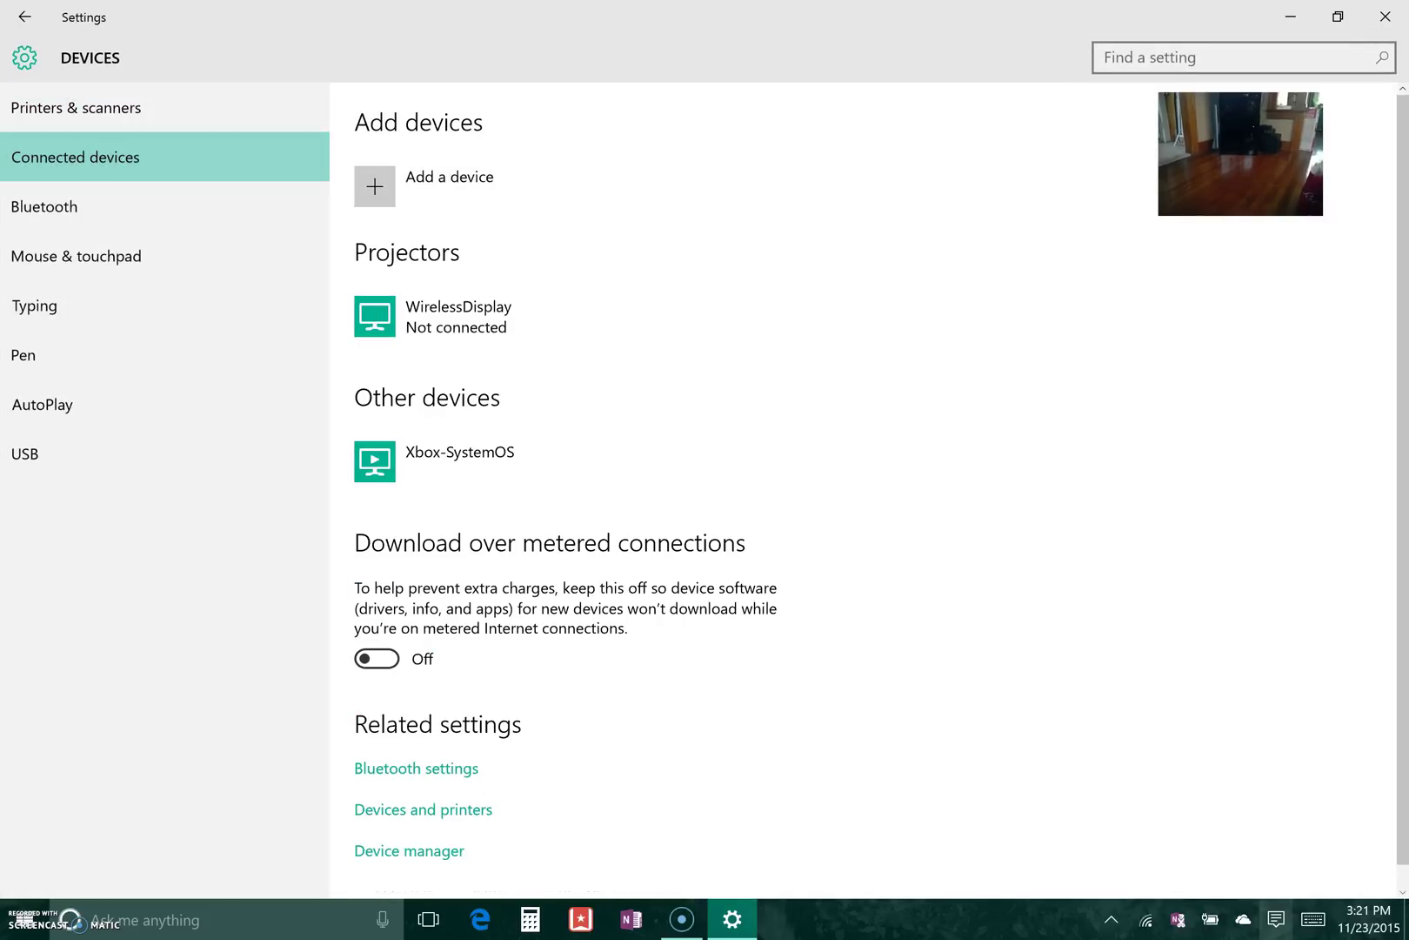
Remove the Xbox-SystemOS device and confirm with Yes
left_click(740, 461)
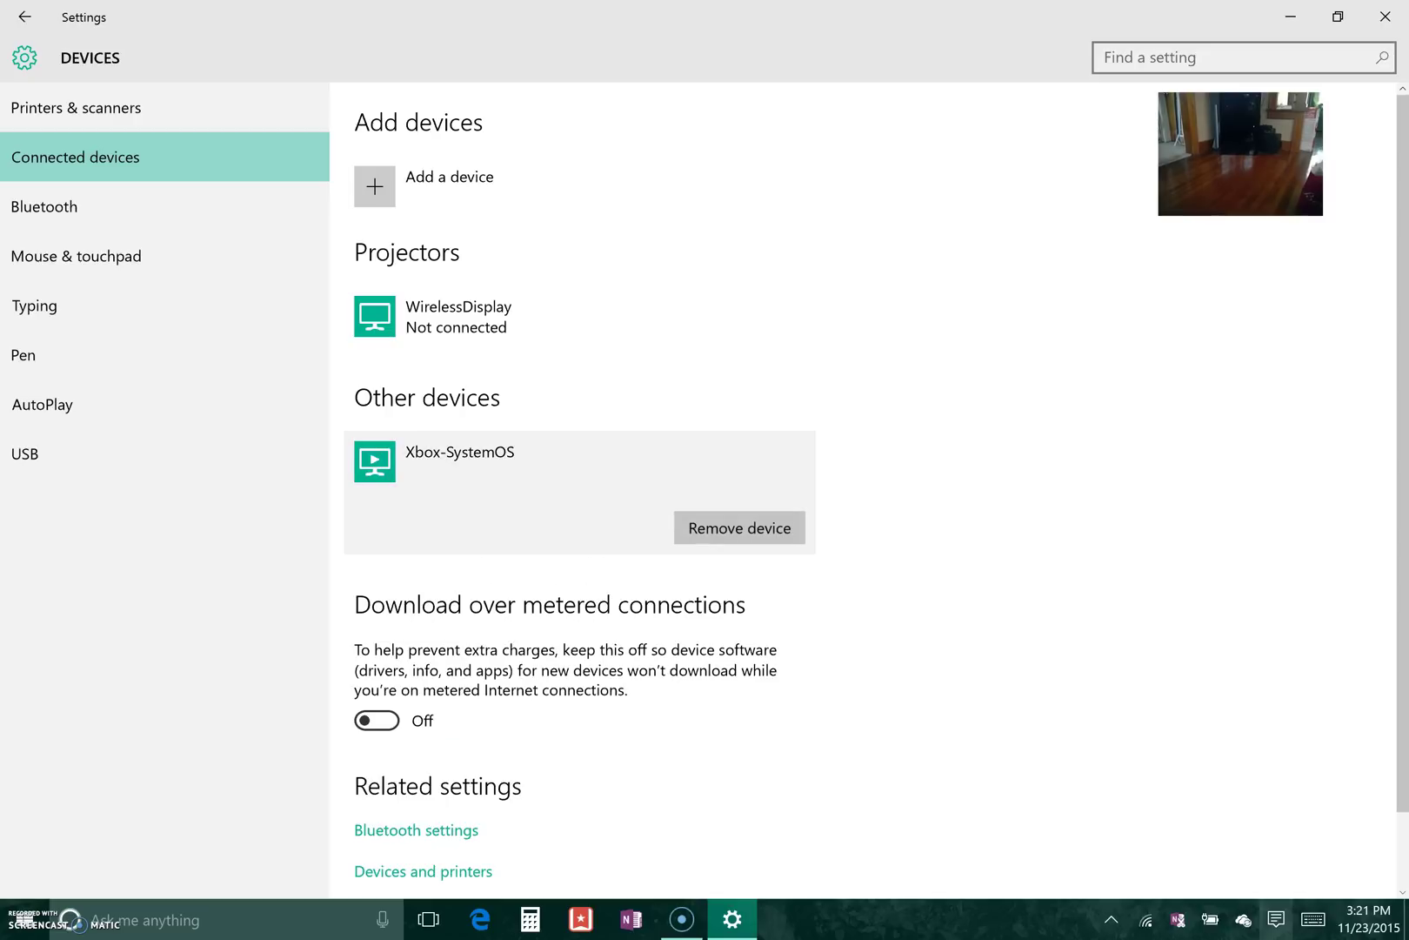
left_click(757, 528)
left_click(827, 469)
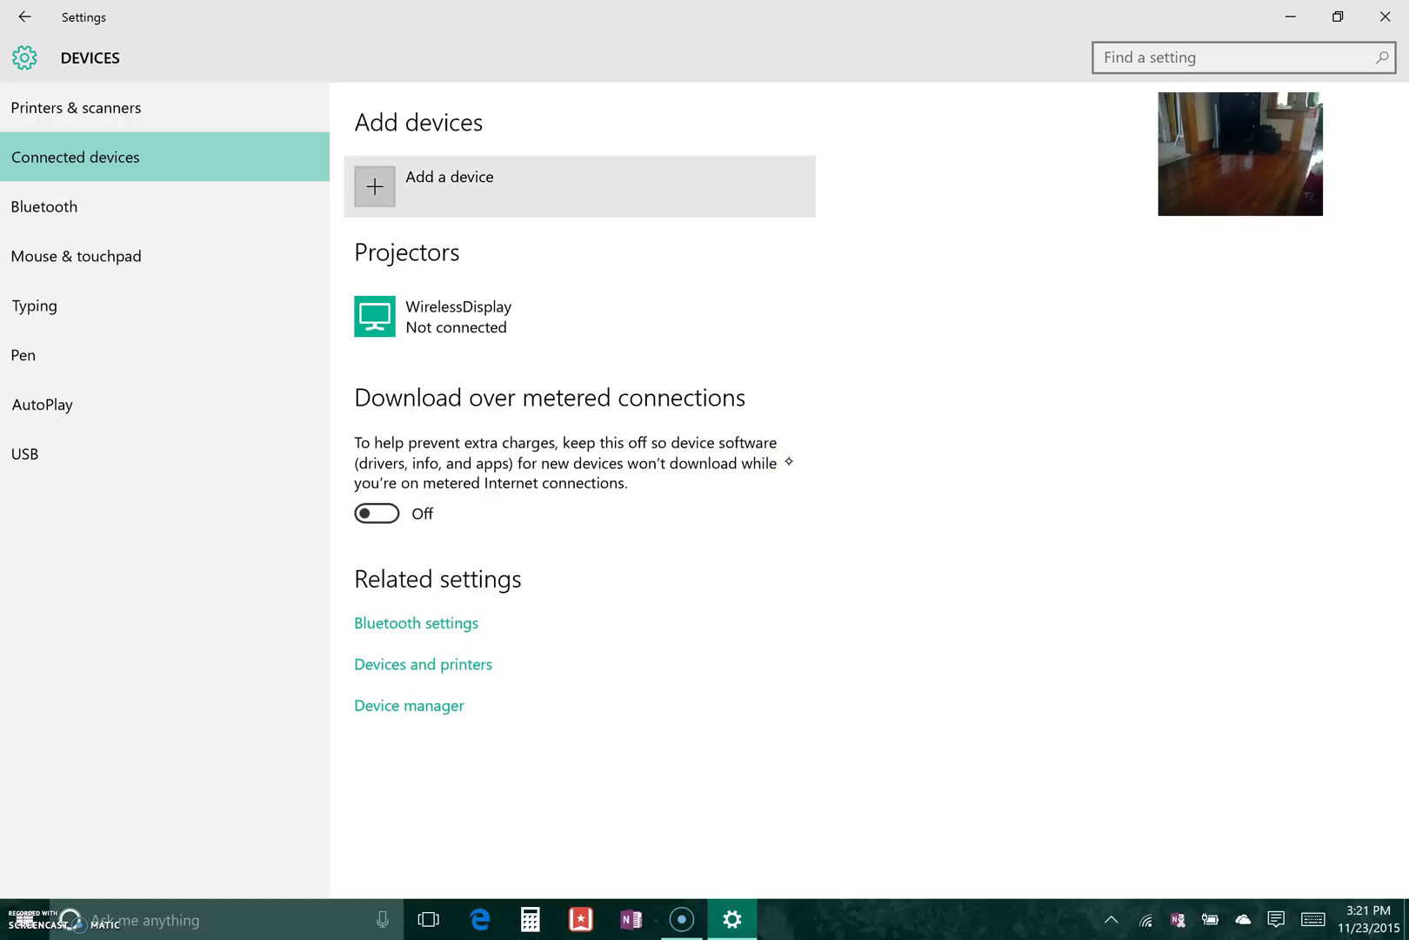
Add Xbox-SystemOS via Add a device and check its new Other devices entry
left_click(365, 196)
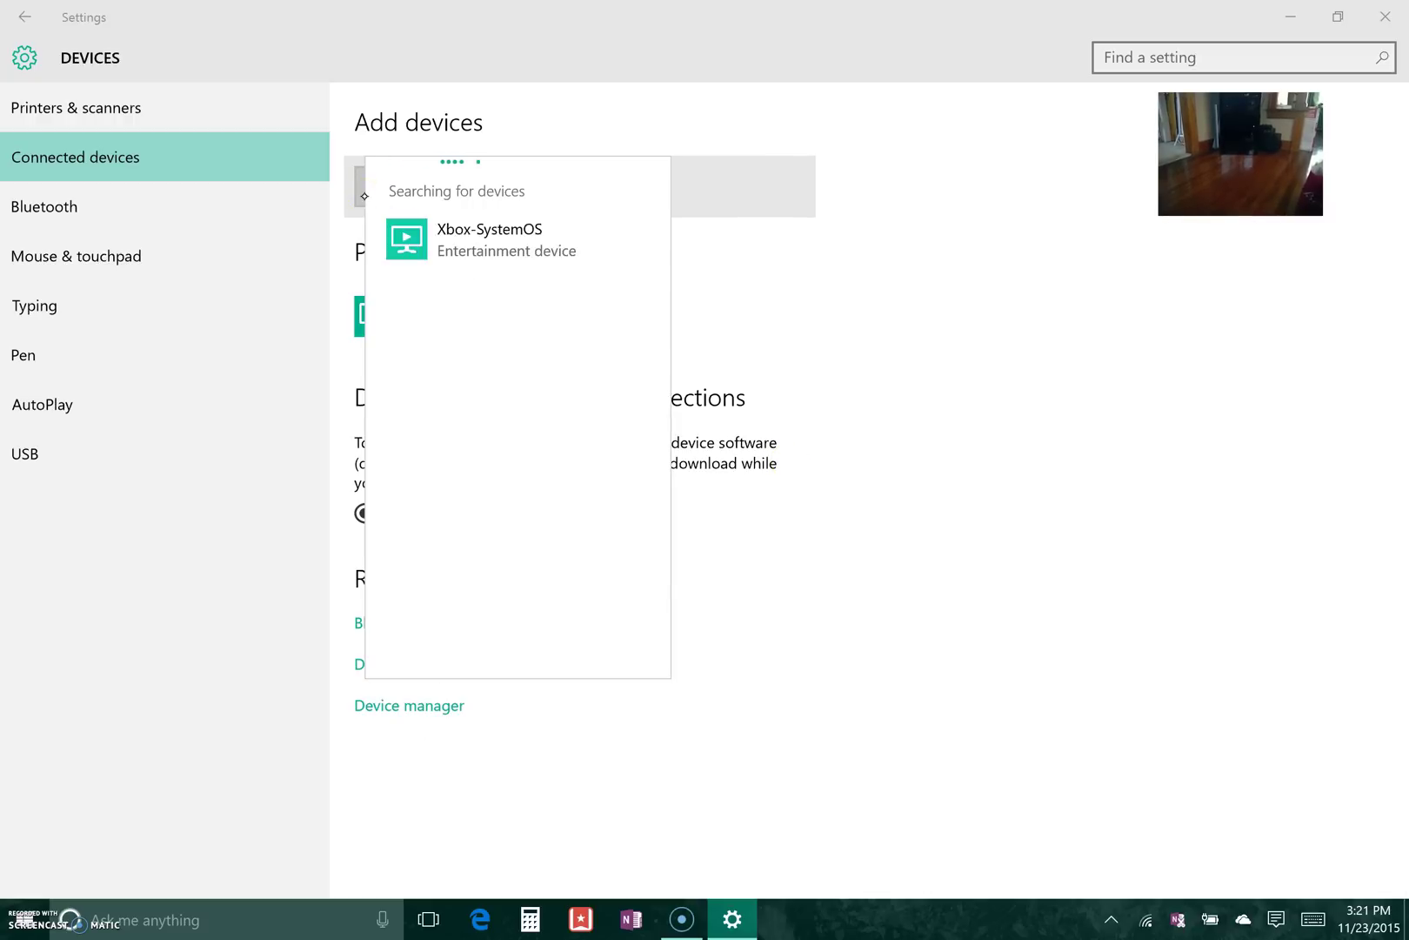
left_click(549, 241)
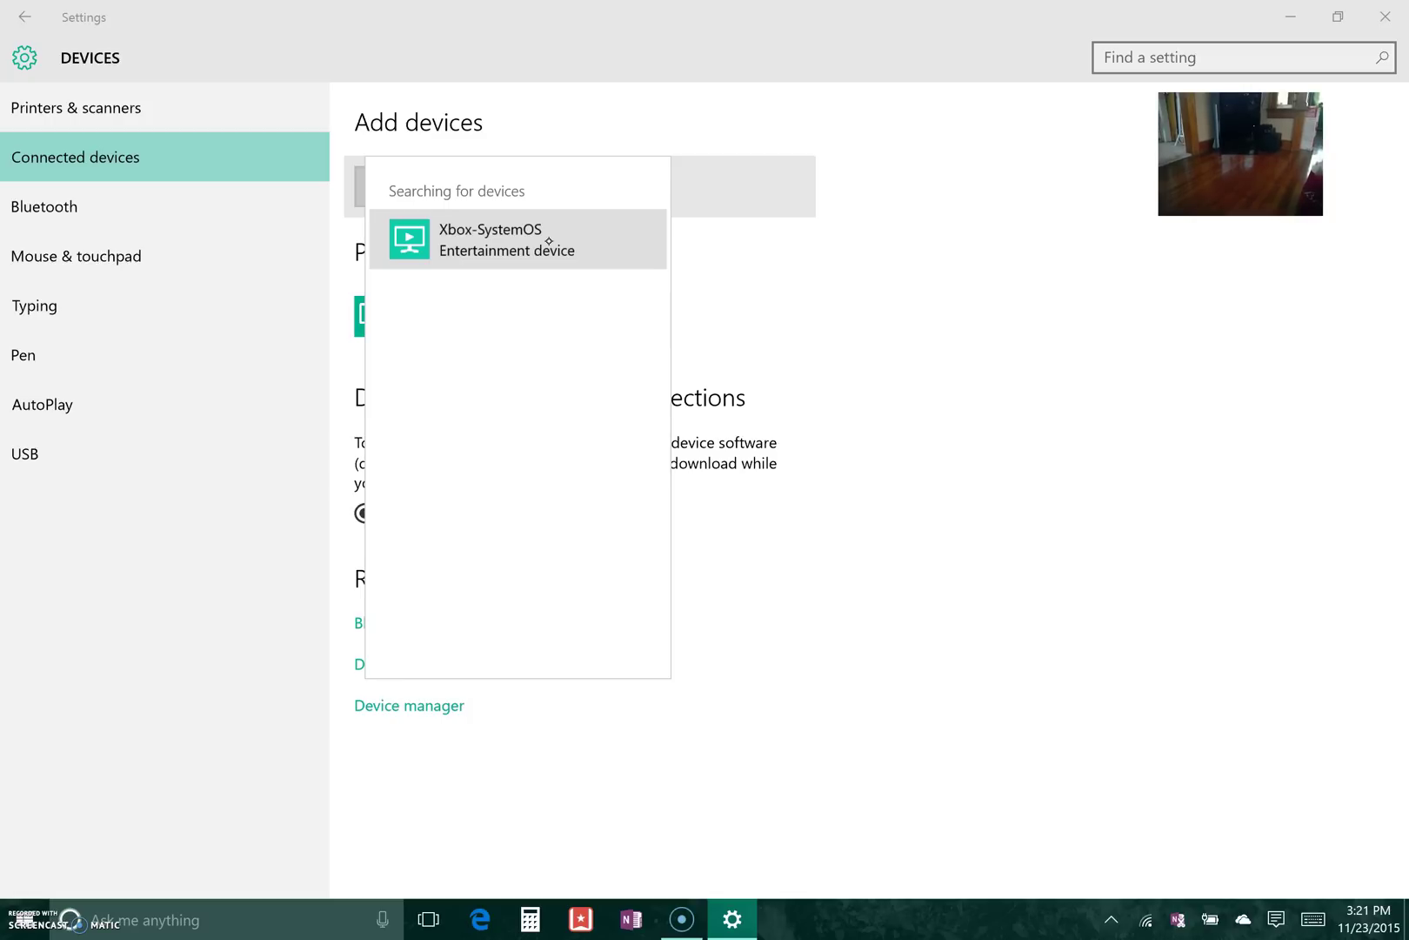
left_click(520, 250)
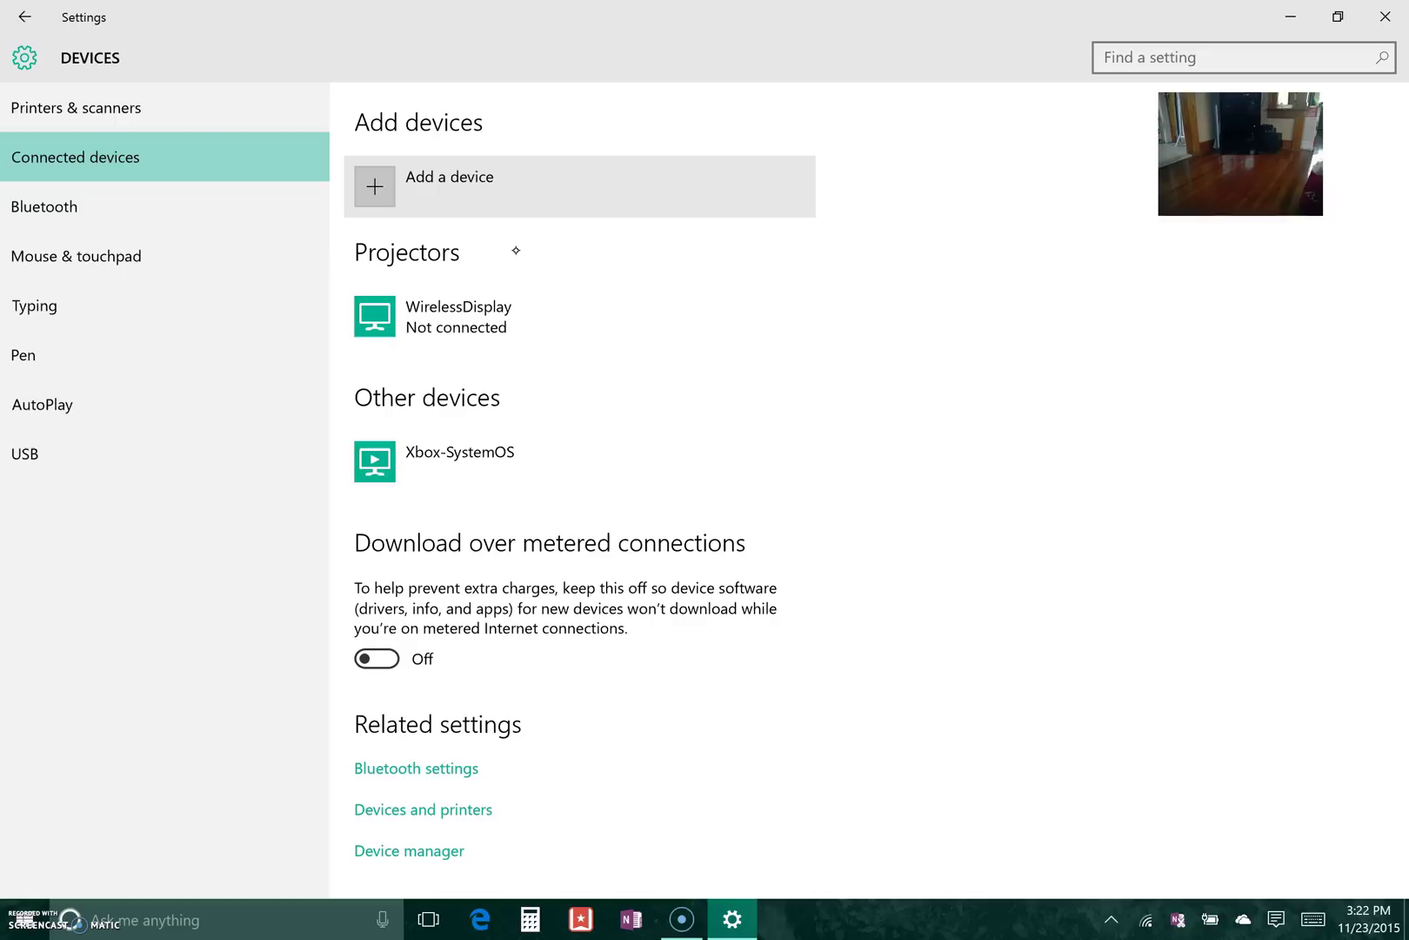
left_click(461, 457)
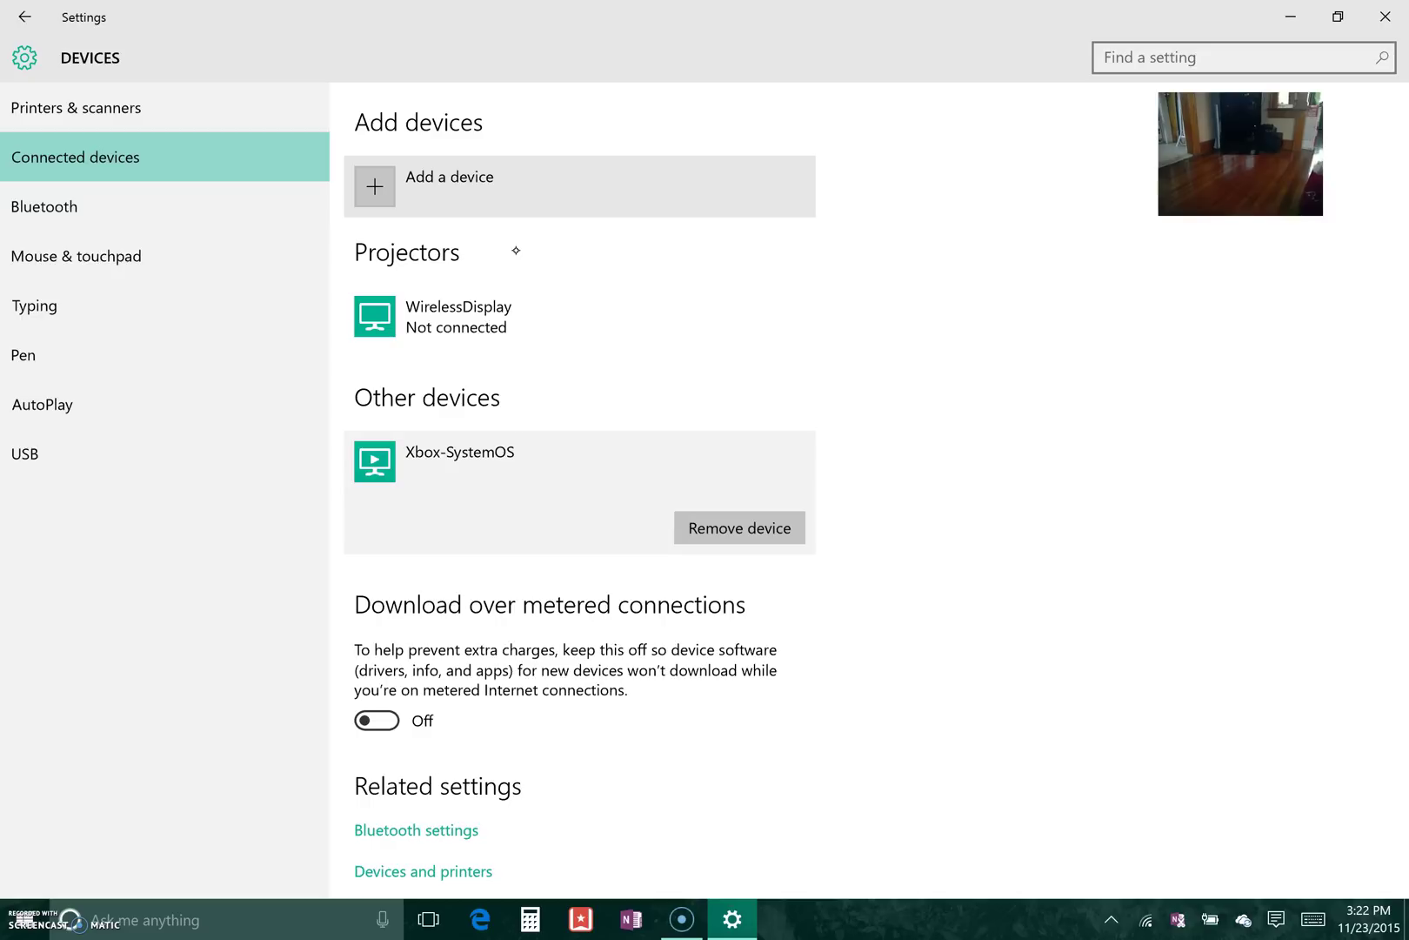
left_click(31, 920)
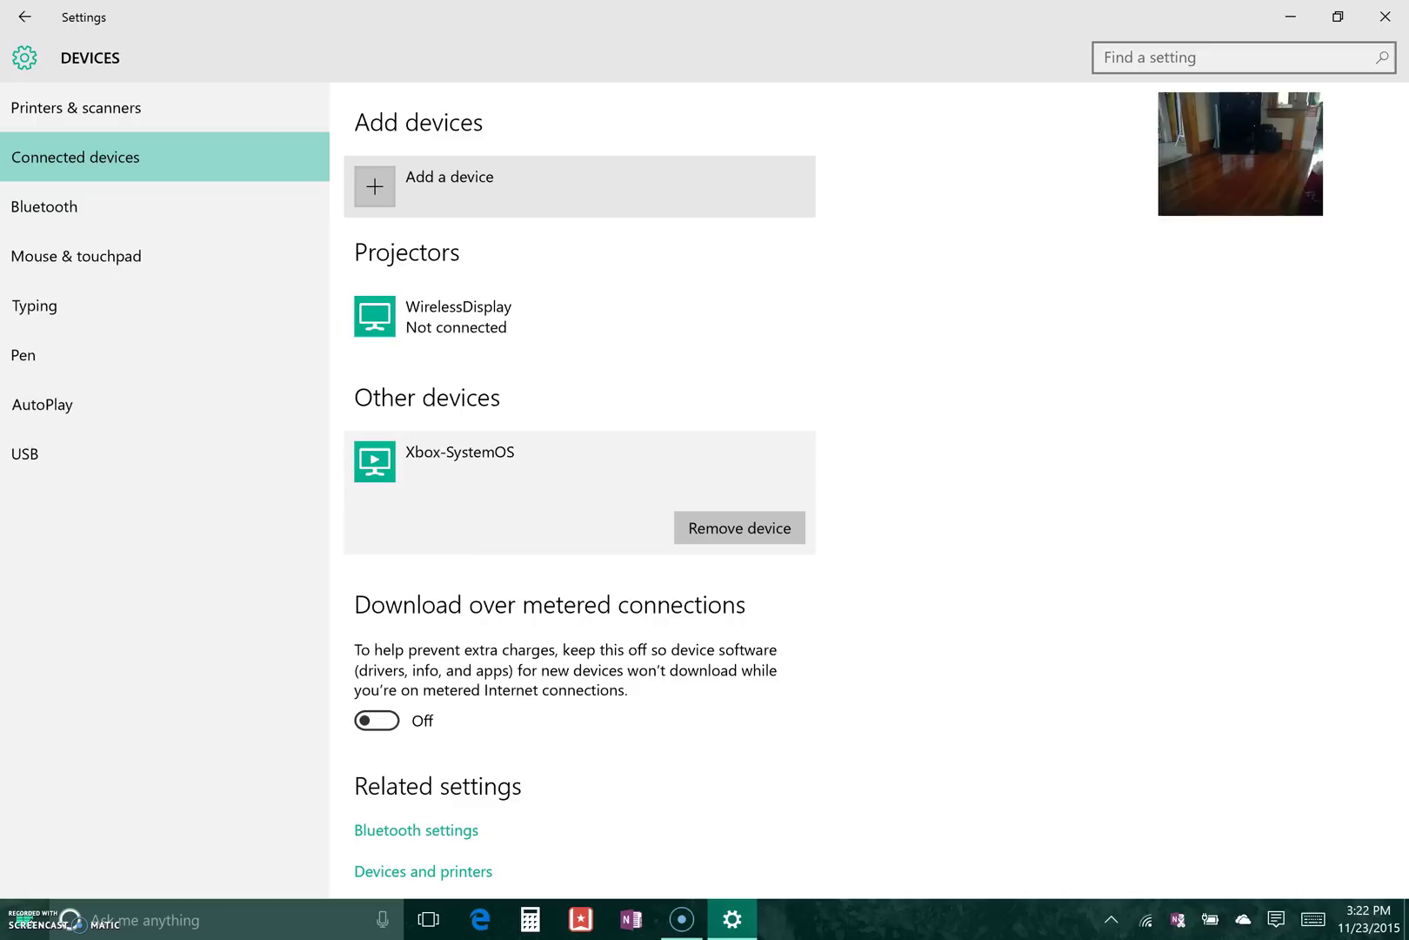
Launch File Explorer and open This PC › Music, showing the Adele 25 and iTunes folders
left_click(31, 920)
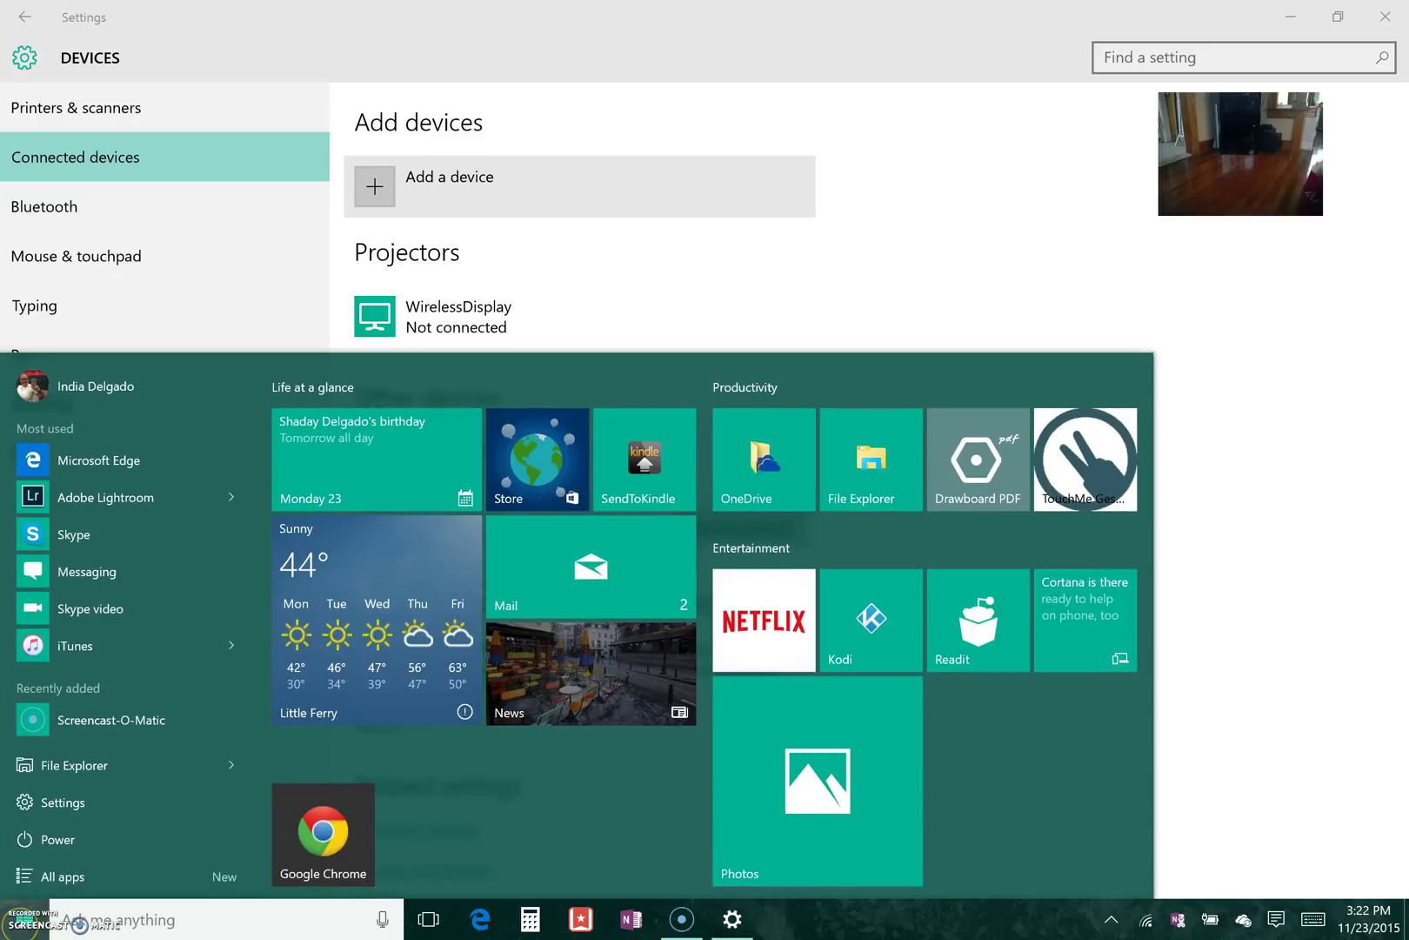
left_click(871, 459)
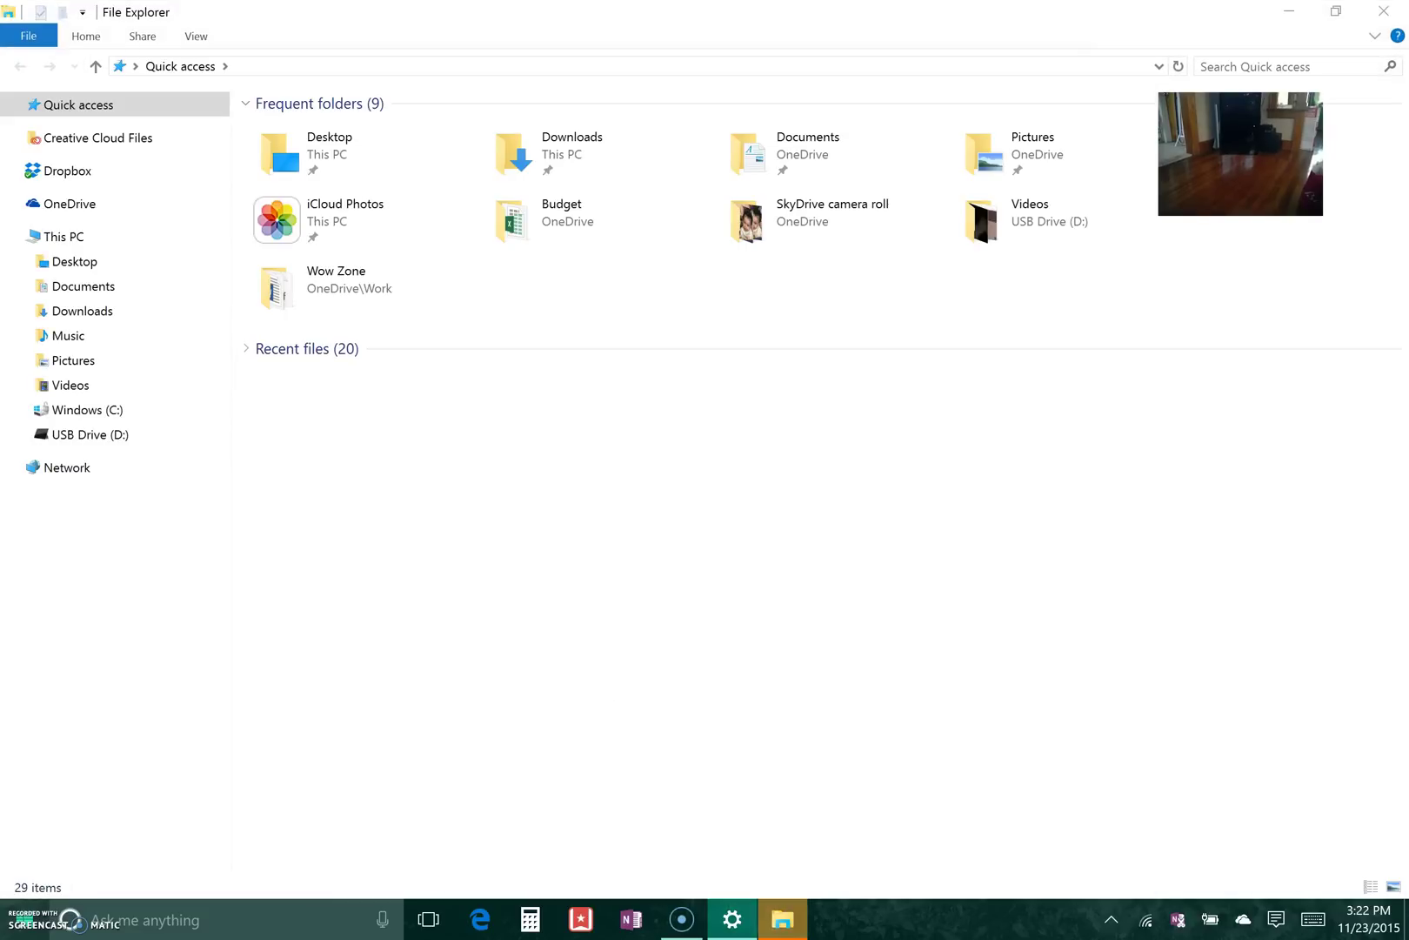
left_click(104, 360)
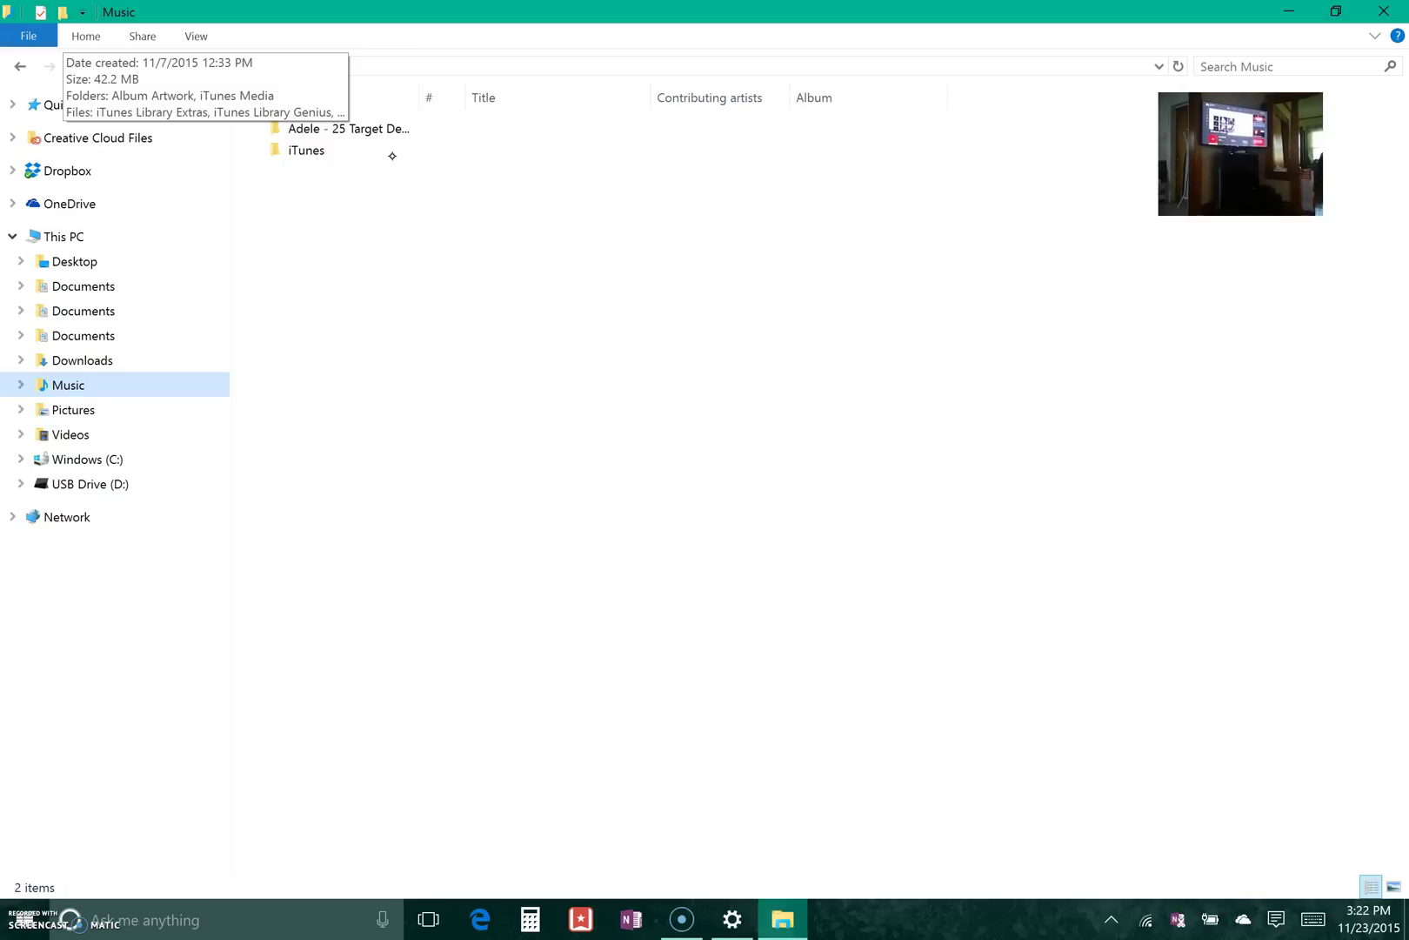
left_click(399, 165)
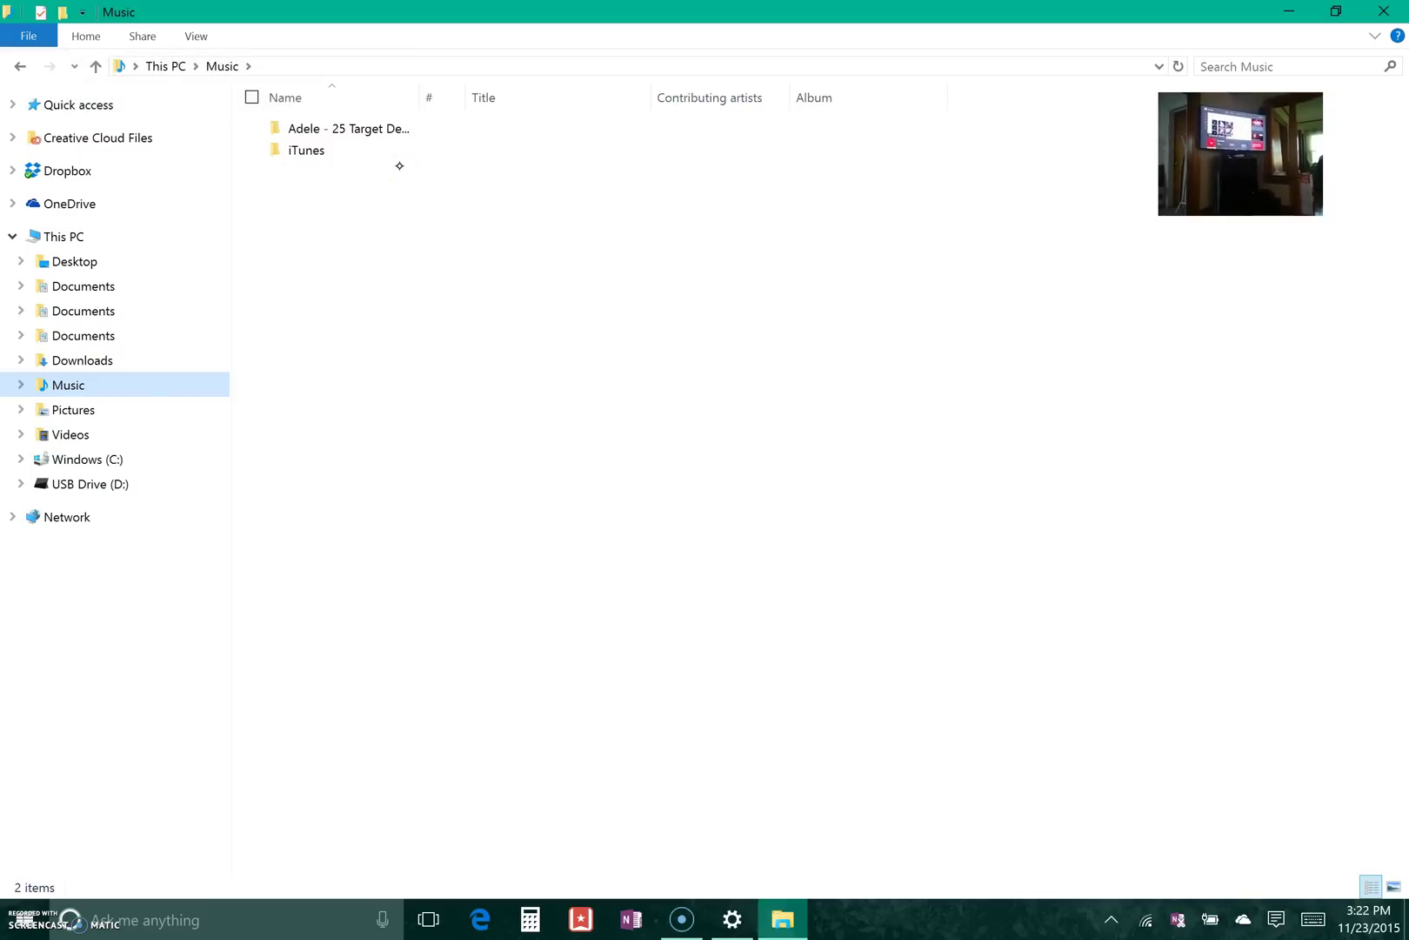
Cast the 'Adele - 25' album folder to Xbox-SystemOS with Cast to Device
right_click(424, 129)
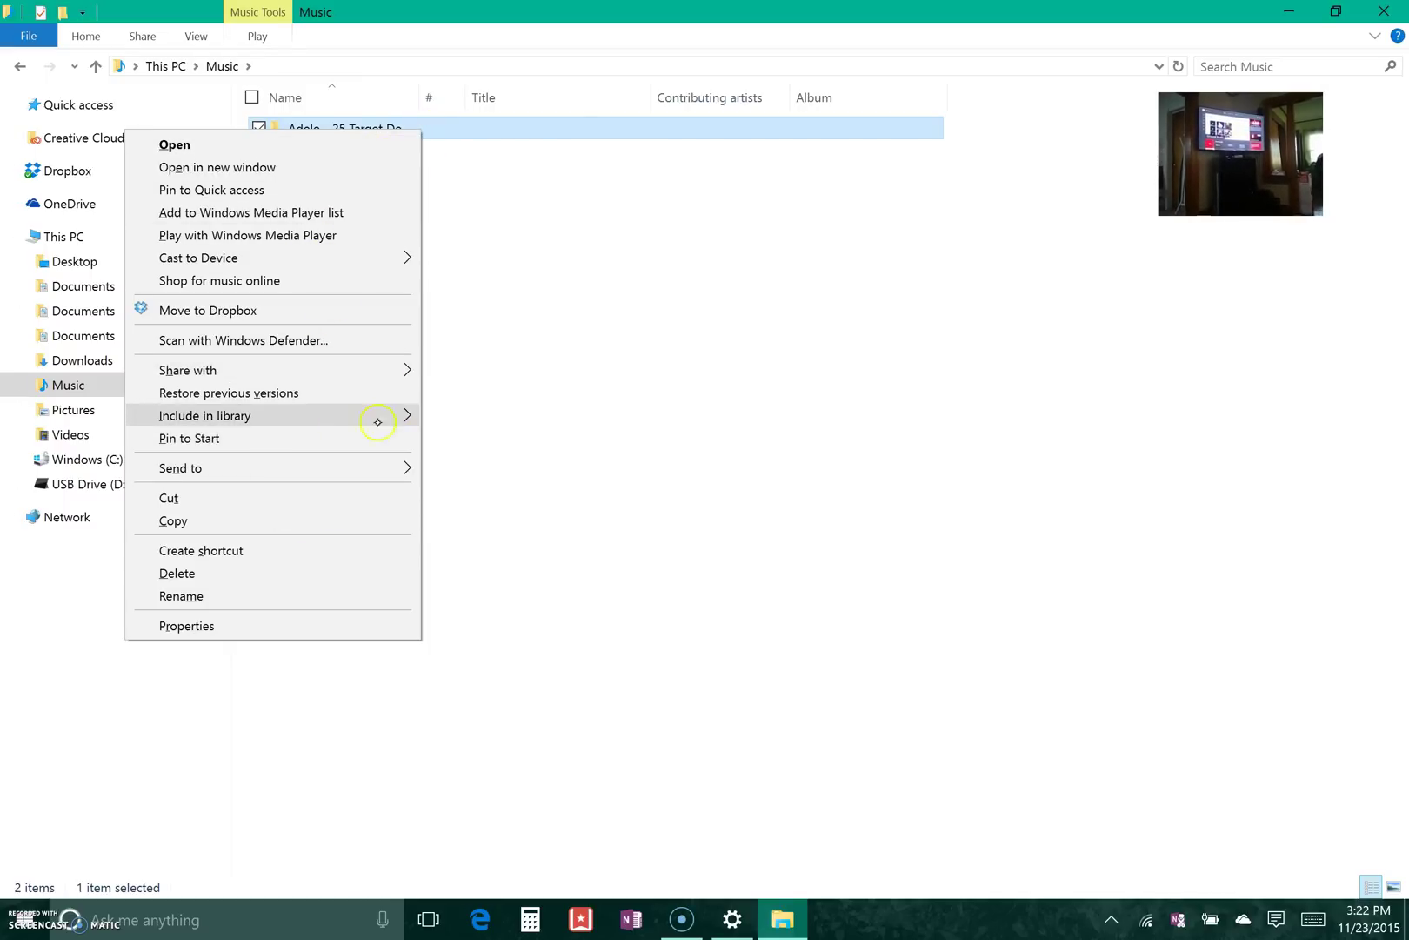
mouse_move(402, 256)
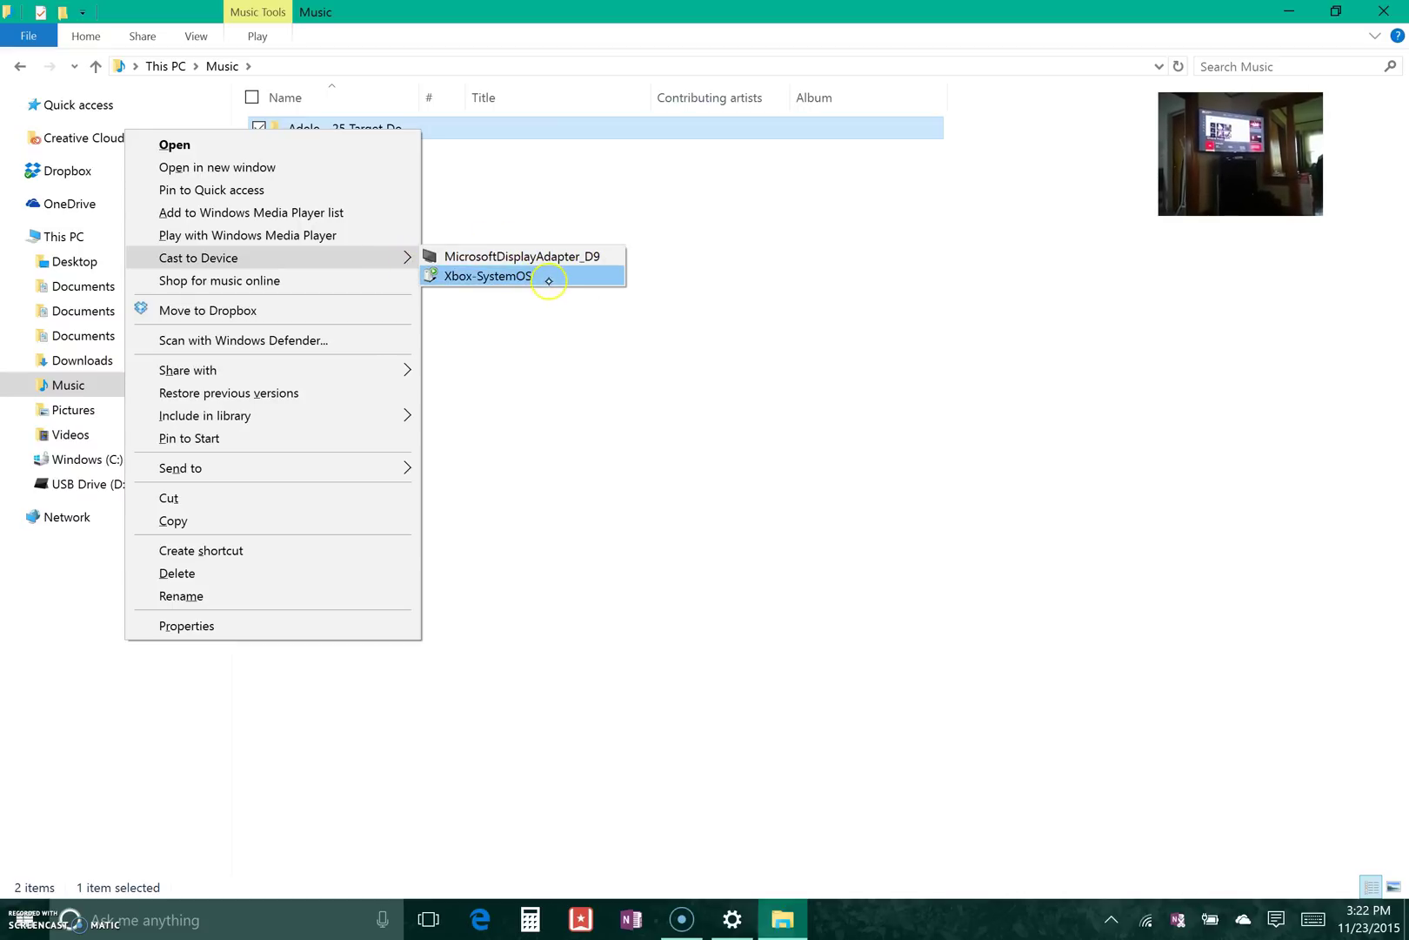
left_click(553, 276)
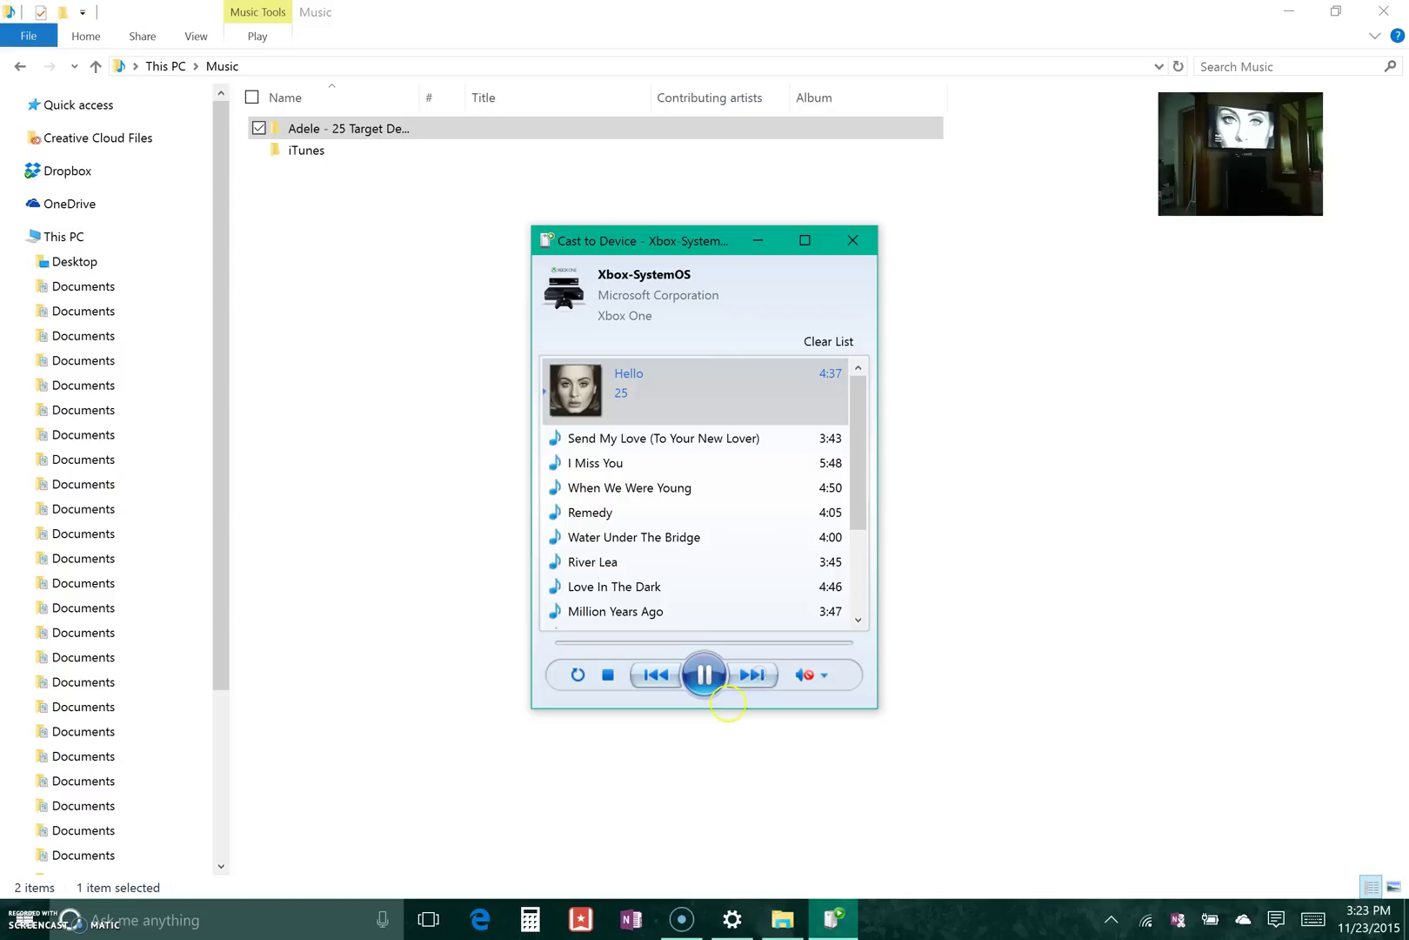
Skip, pause, resume and skip again through the songs playing on the Xbox
left_click(700, 686)
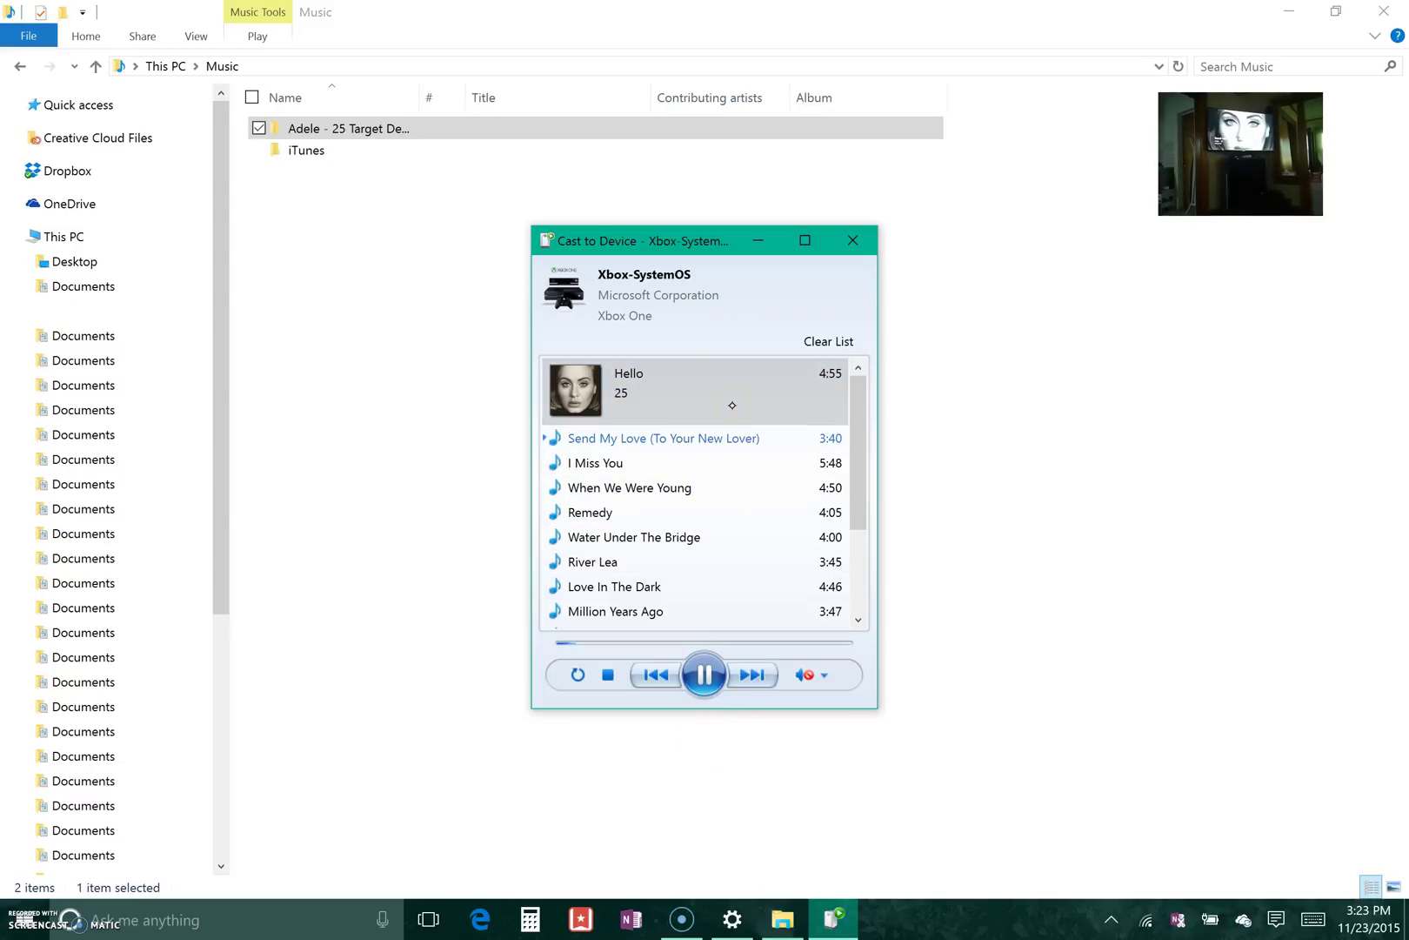
left_click(708, 687)
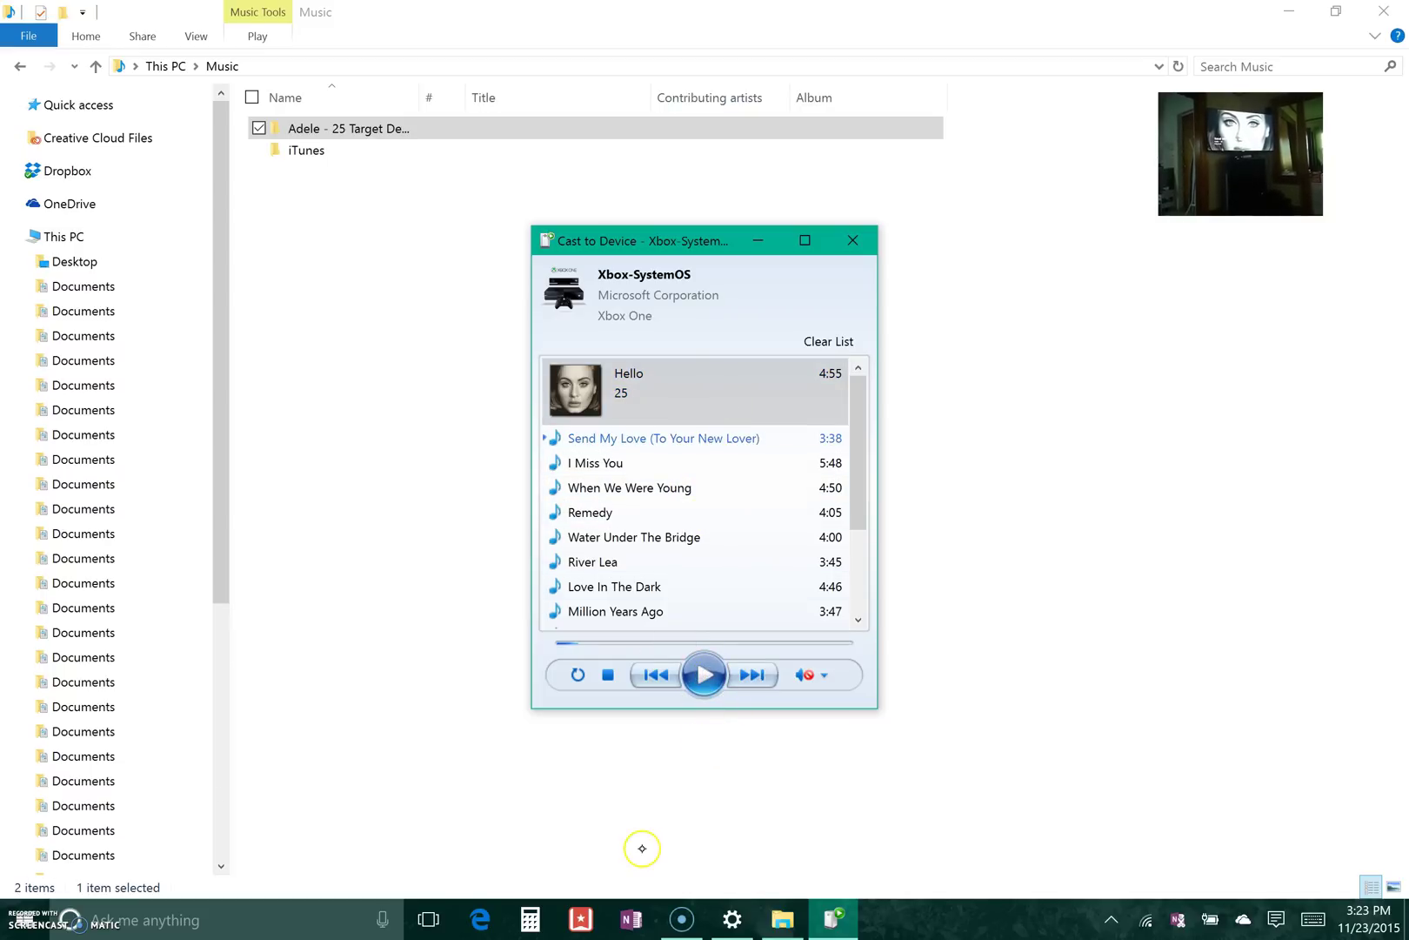
left_click(712, 668)
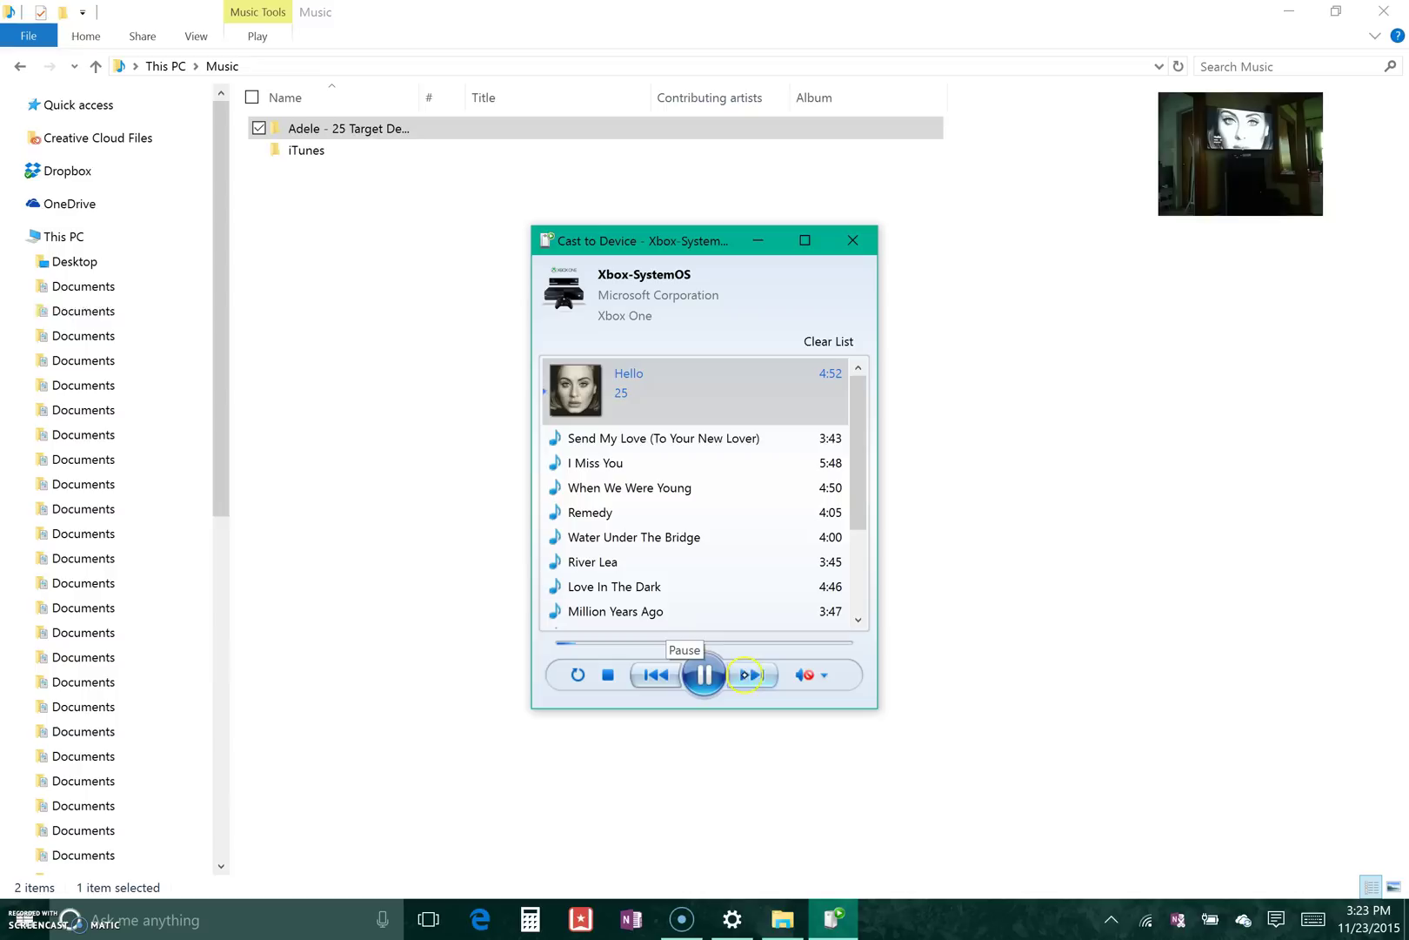
left_click(748, 677)
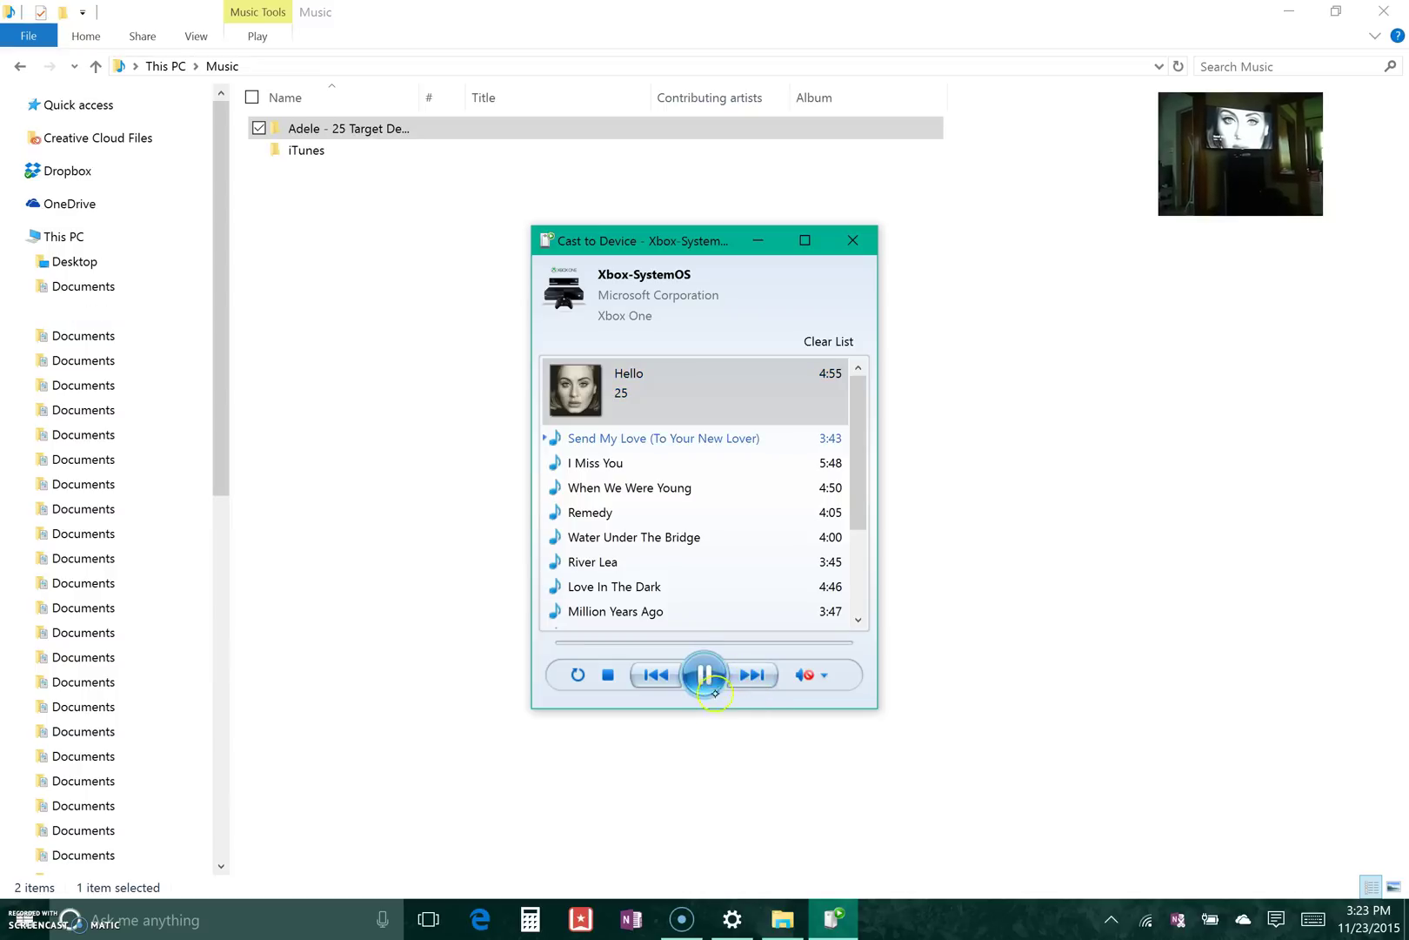
Play 'Cant Let Go' from the cast playlist and minimize File Explorer
scroll(855, 503, "down", 2)
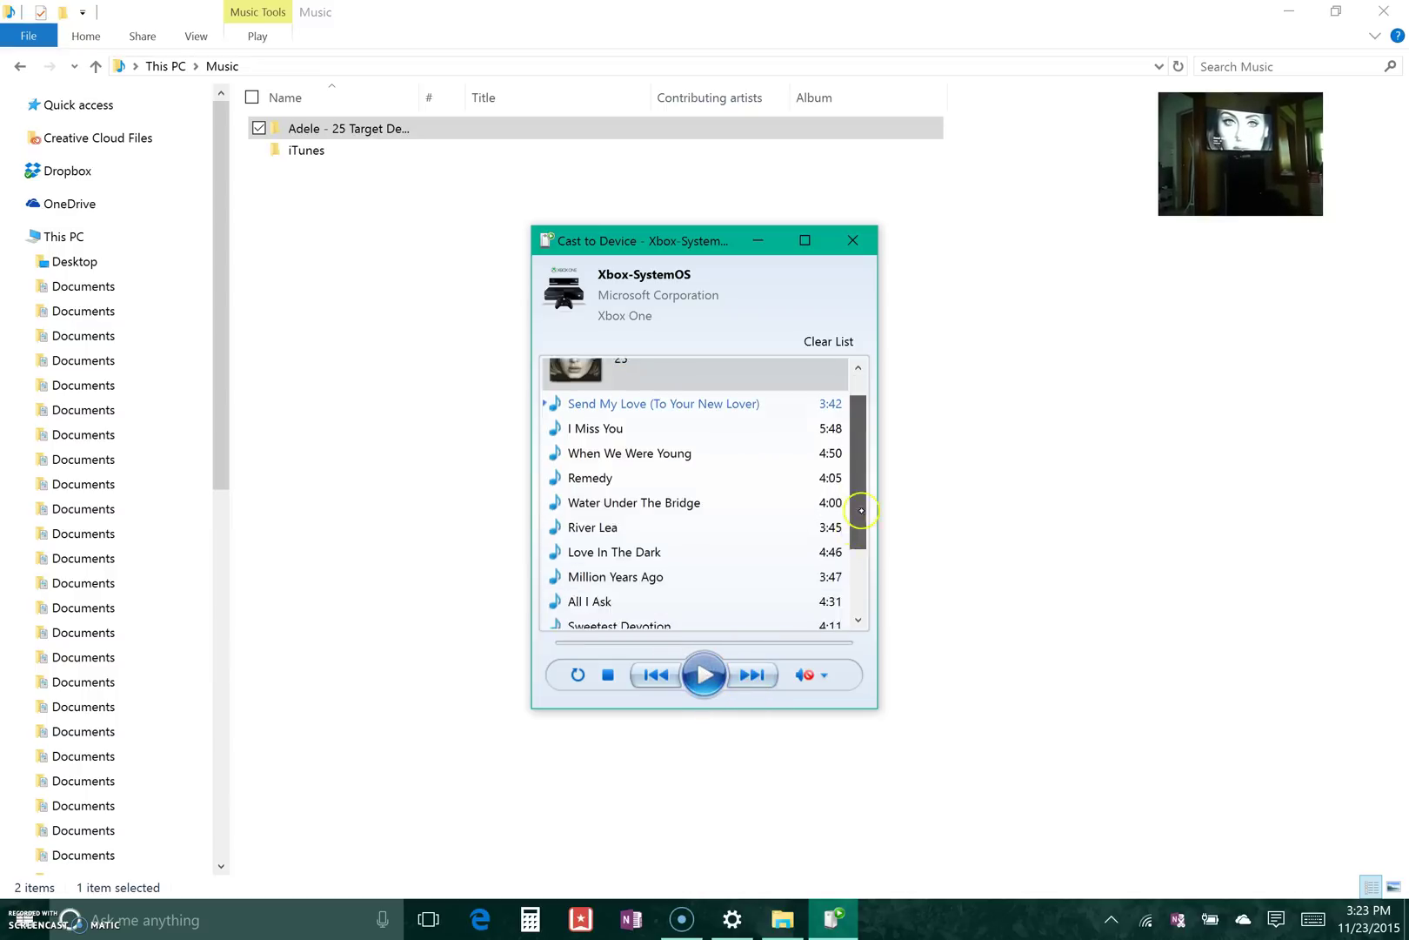
double_click(649, 540)
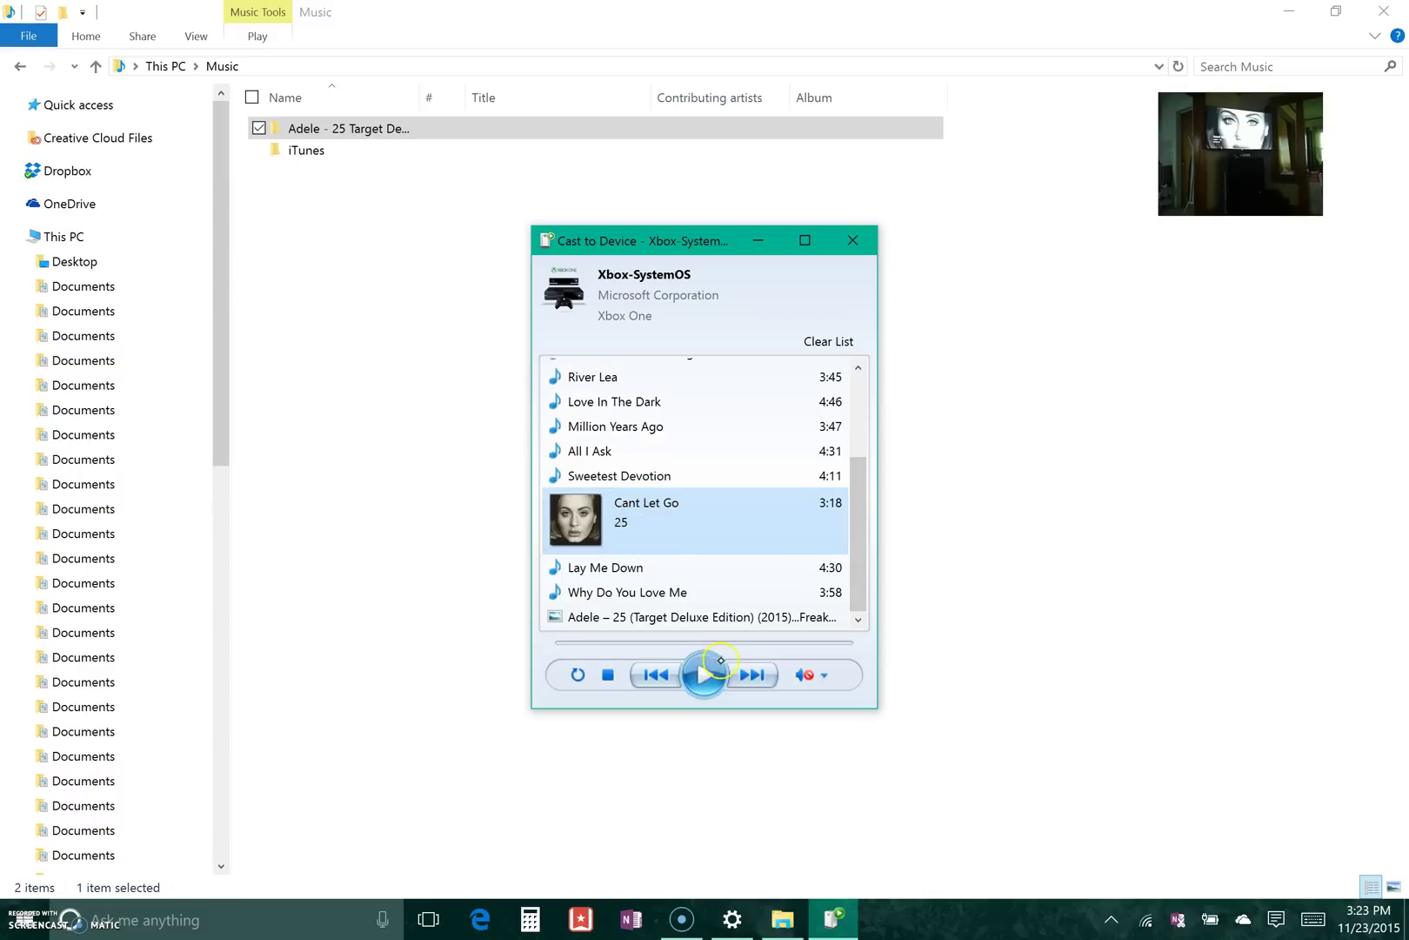
left_click(708, 672)
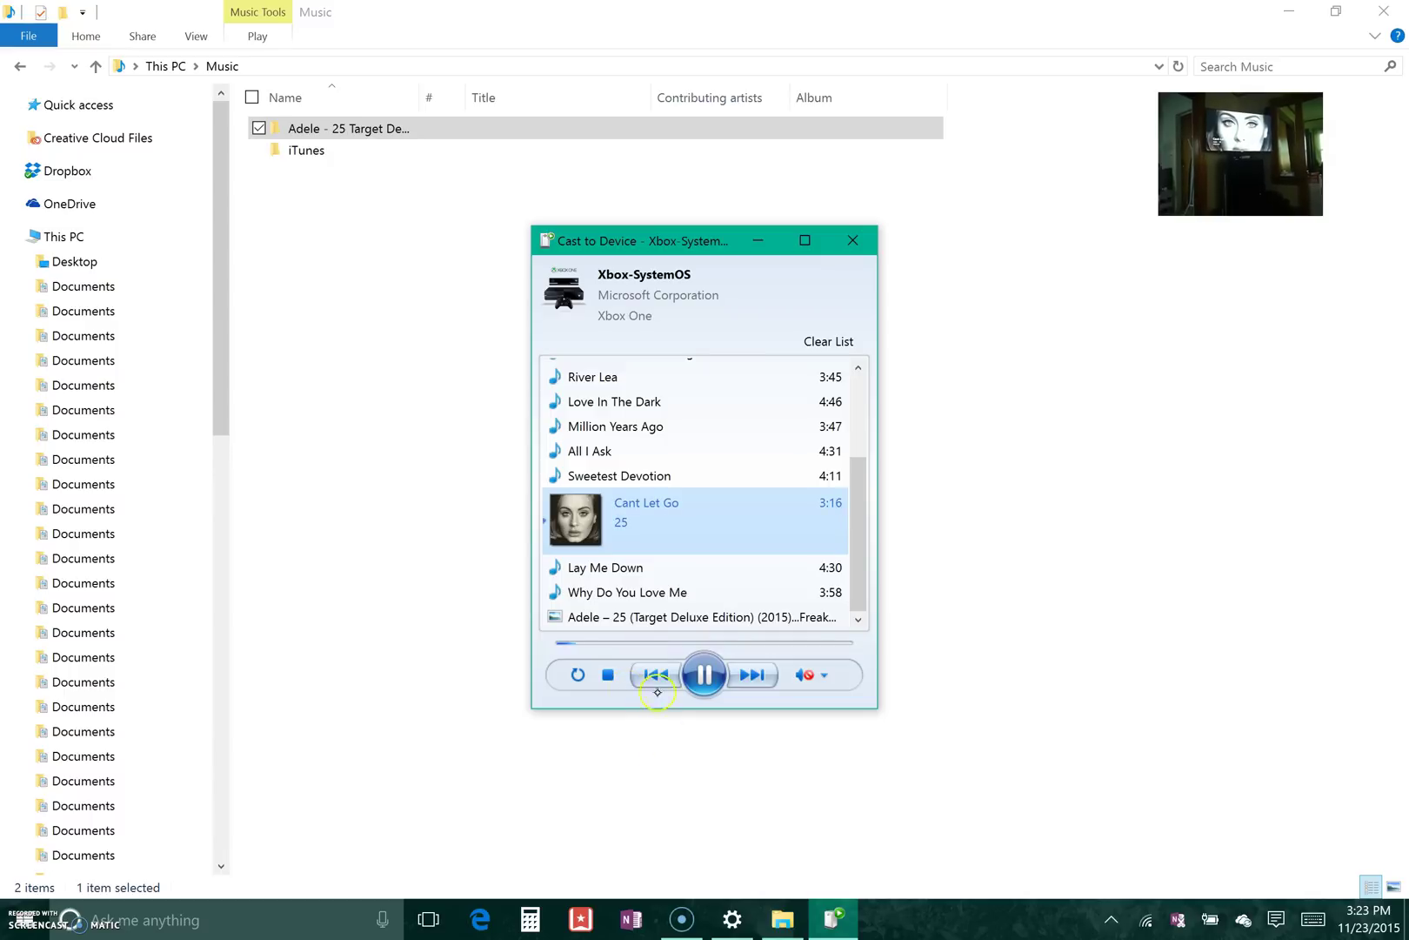
left_click(706, 678)
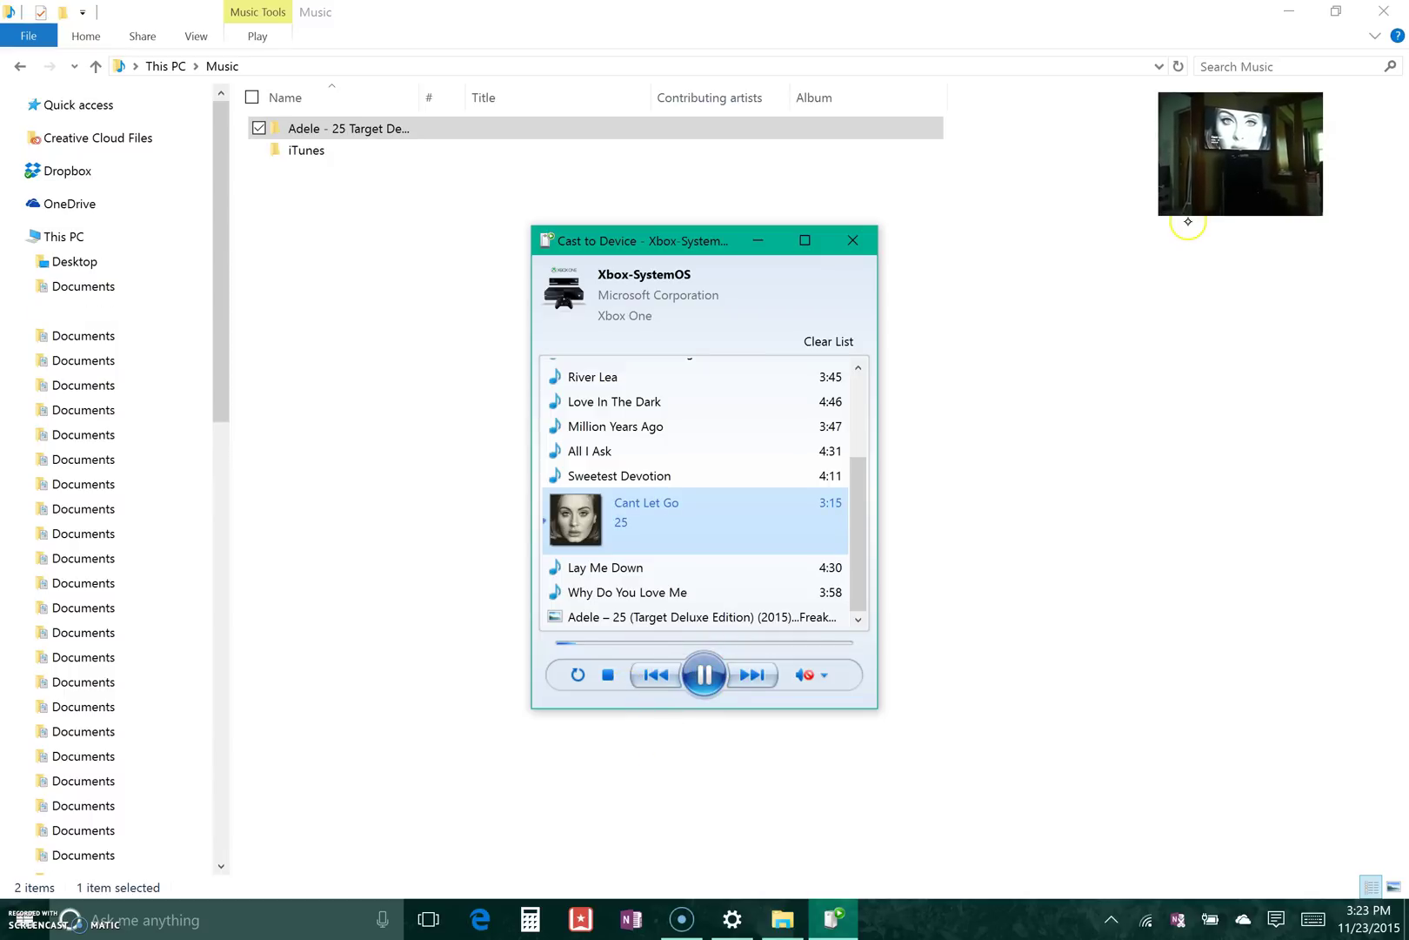
left_click(1290, 12)
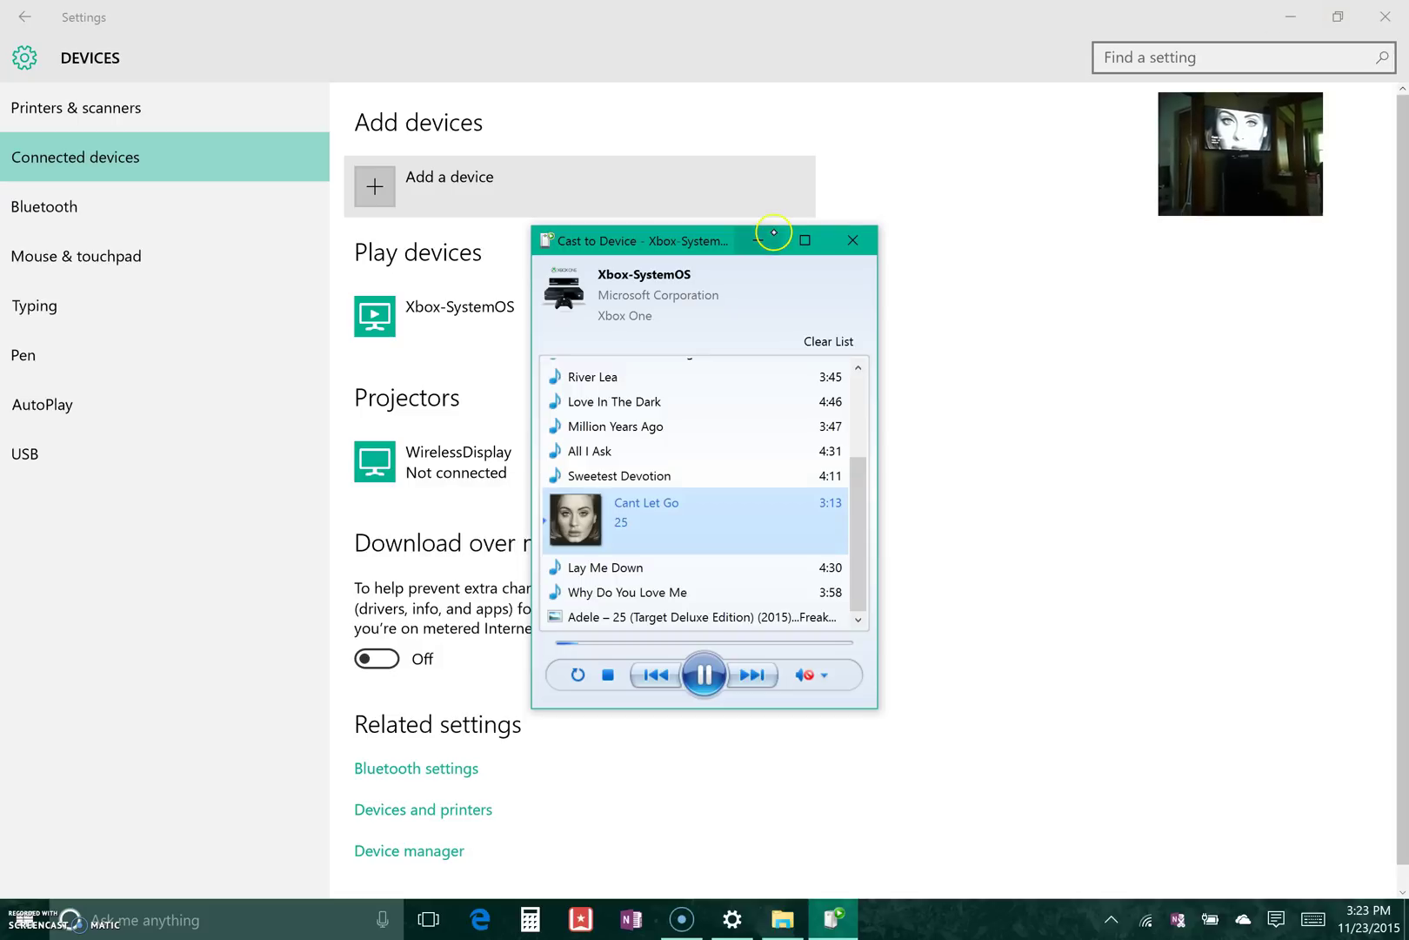
Bring Settings and the Cast to Device window forward and pause Xbox playback
left_click(1287, 16)
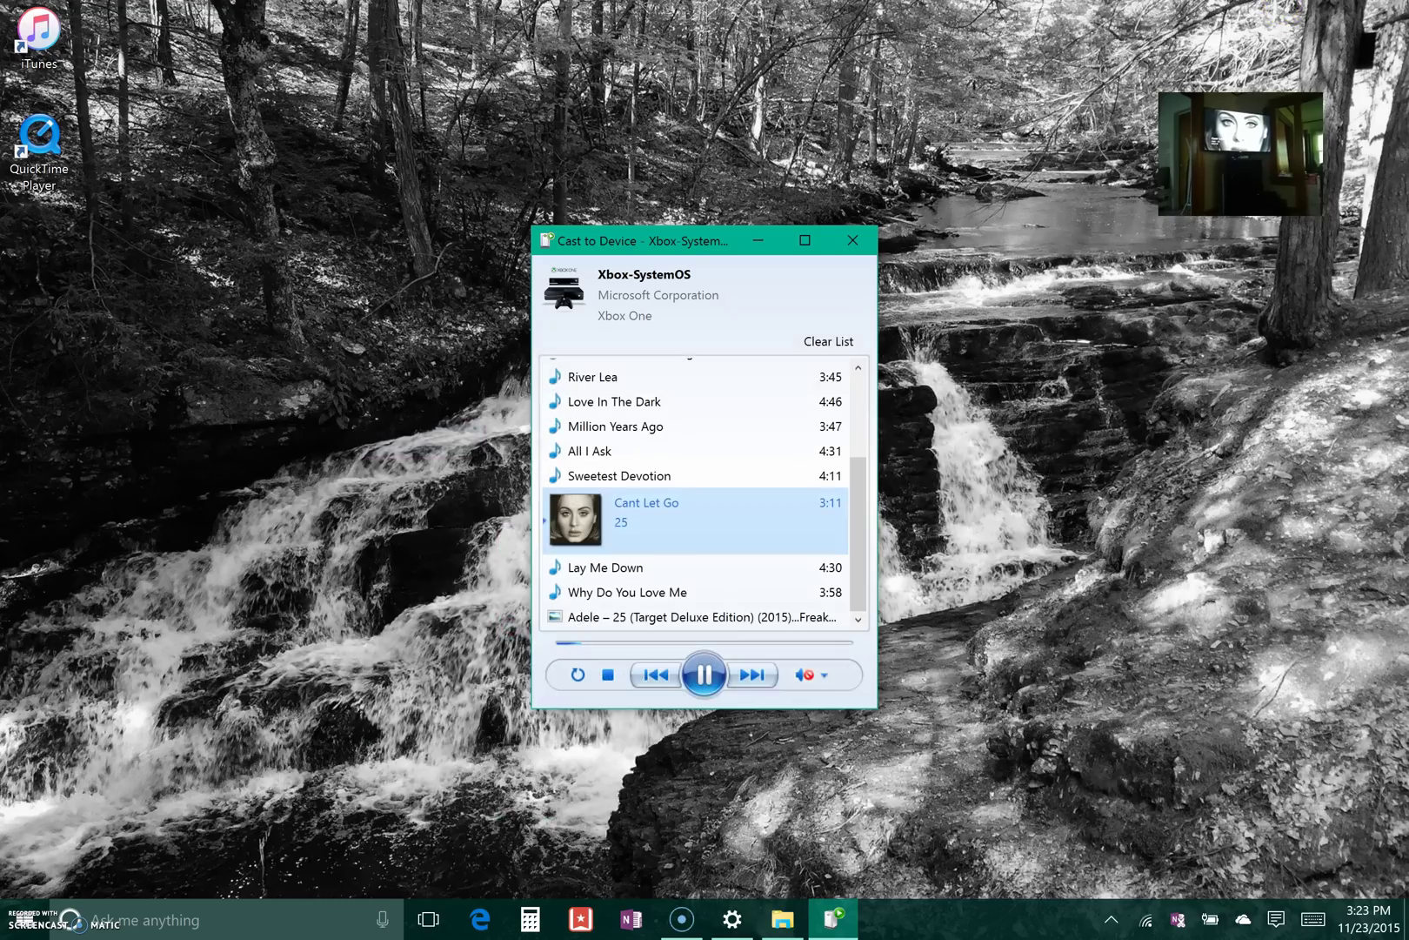
left_click(733, 921)
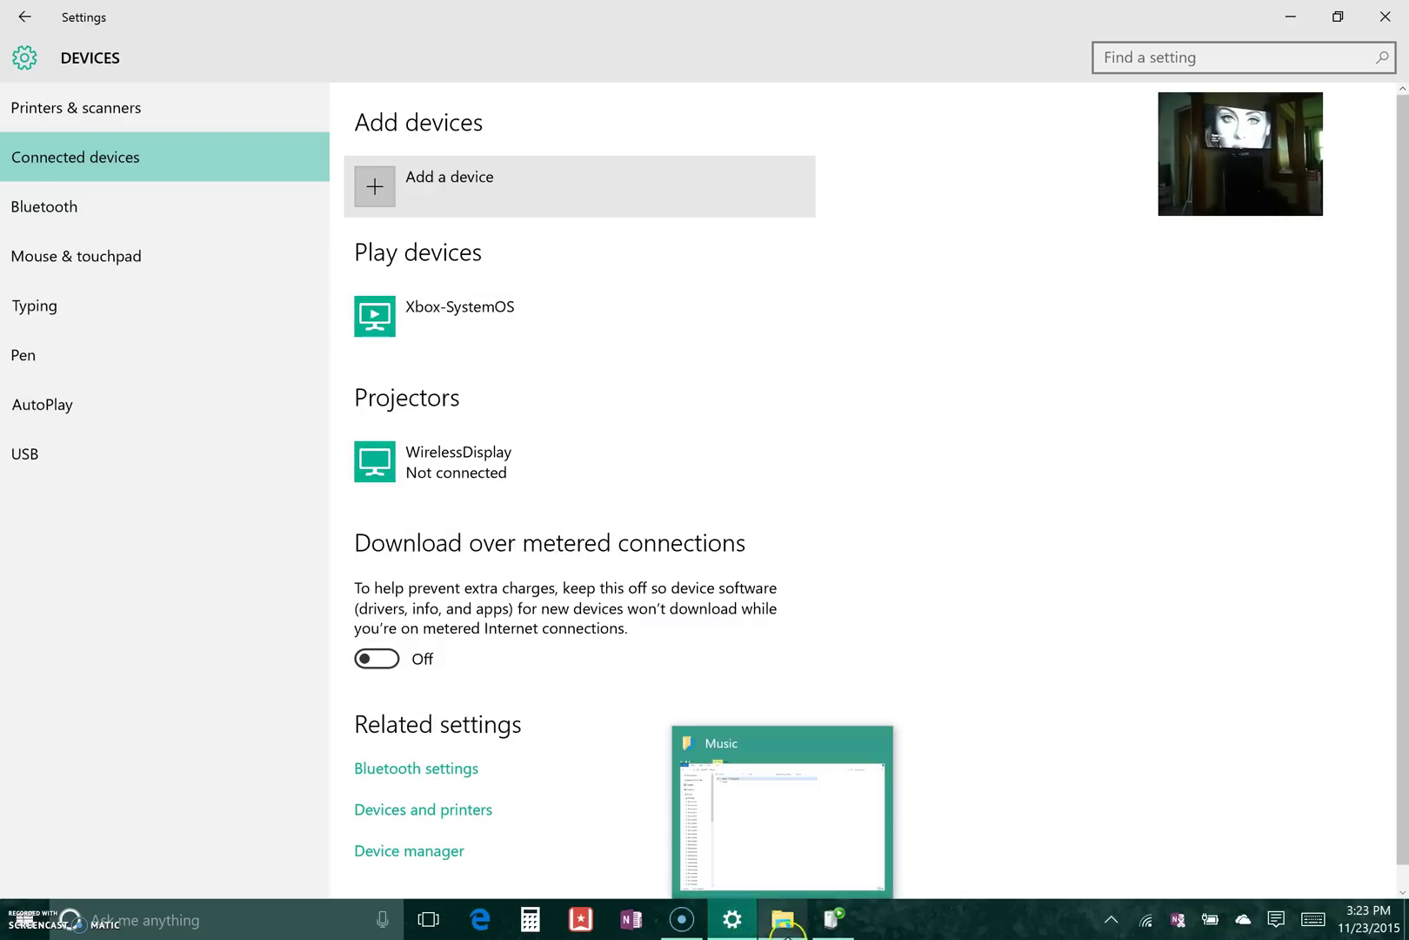
left_click(801, 818)
left_click(684, 681)
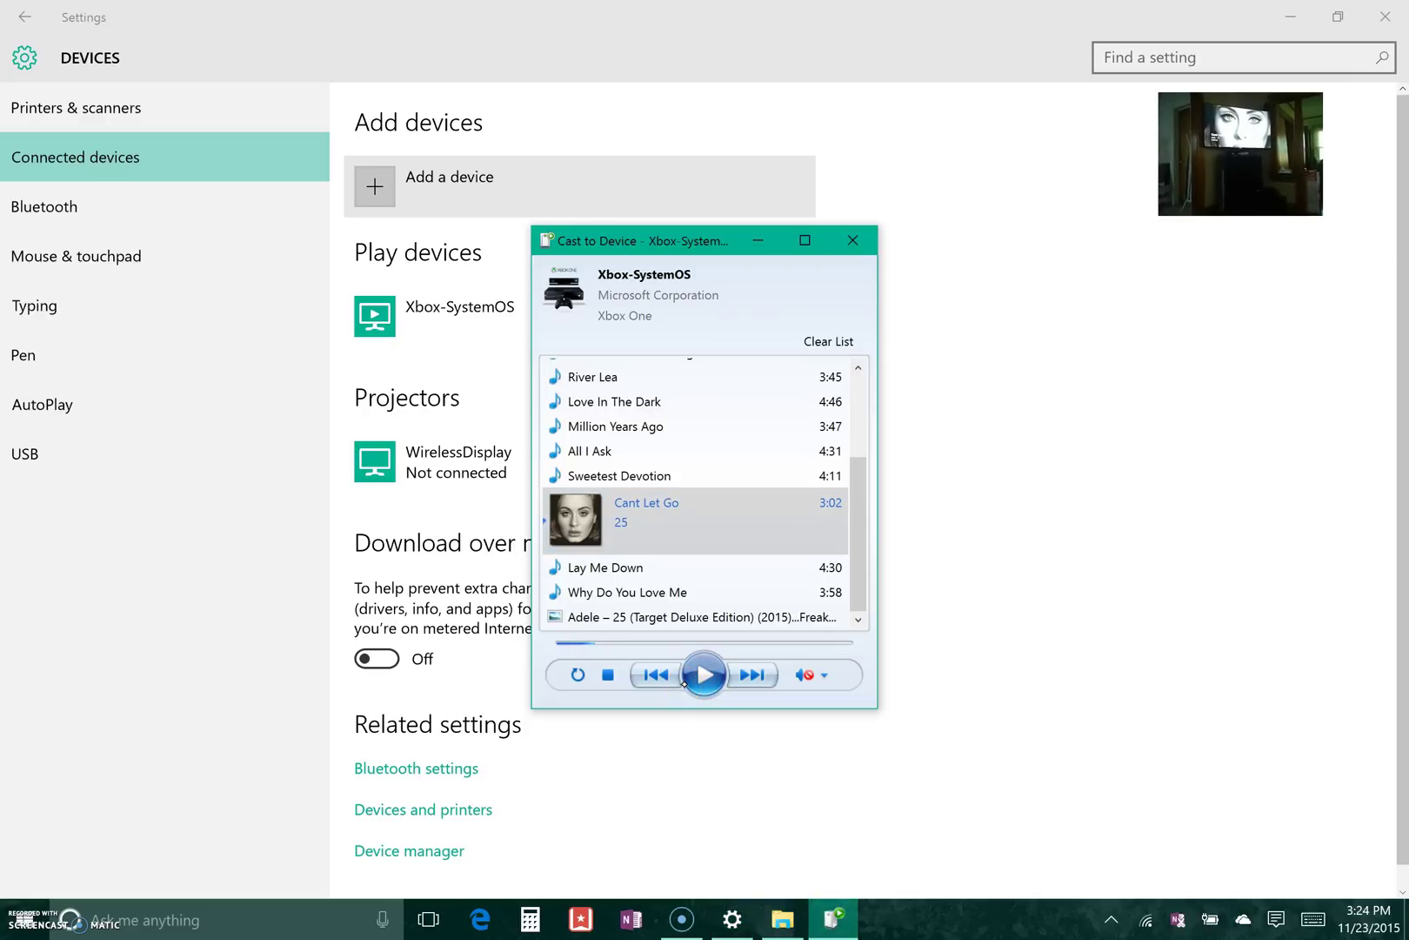
Move Sweetest Devotion under Love In The Dark and Hello after When We Were Young
mouse_move(862, 564)
left_mouse_down()
mouse_move(870, 523)
mouse_move(875, 549)
left_mouse_up()
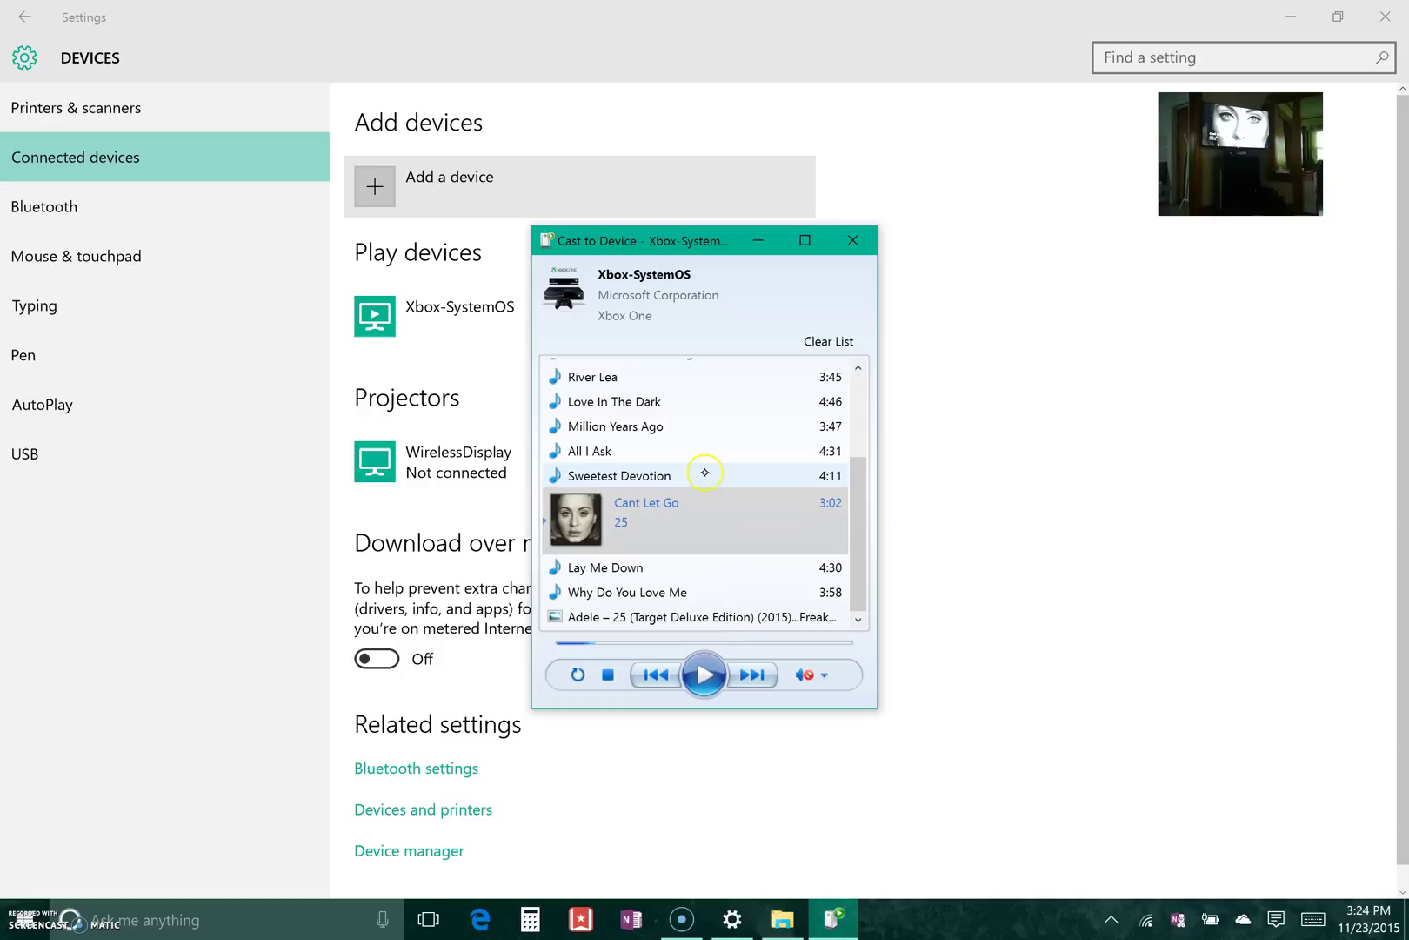
scroll(862, 547, "up", 2)
scroll(844, 566, "down", 2)
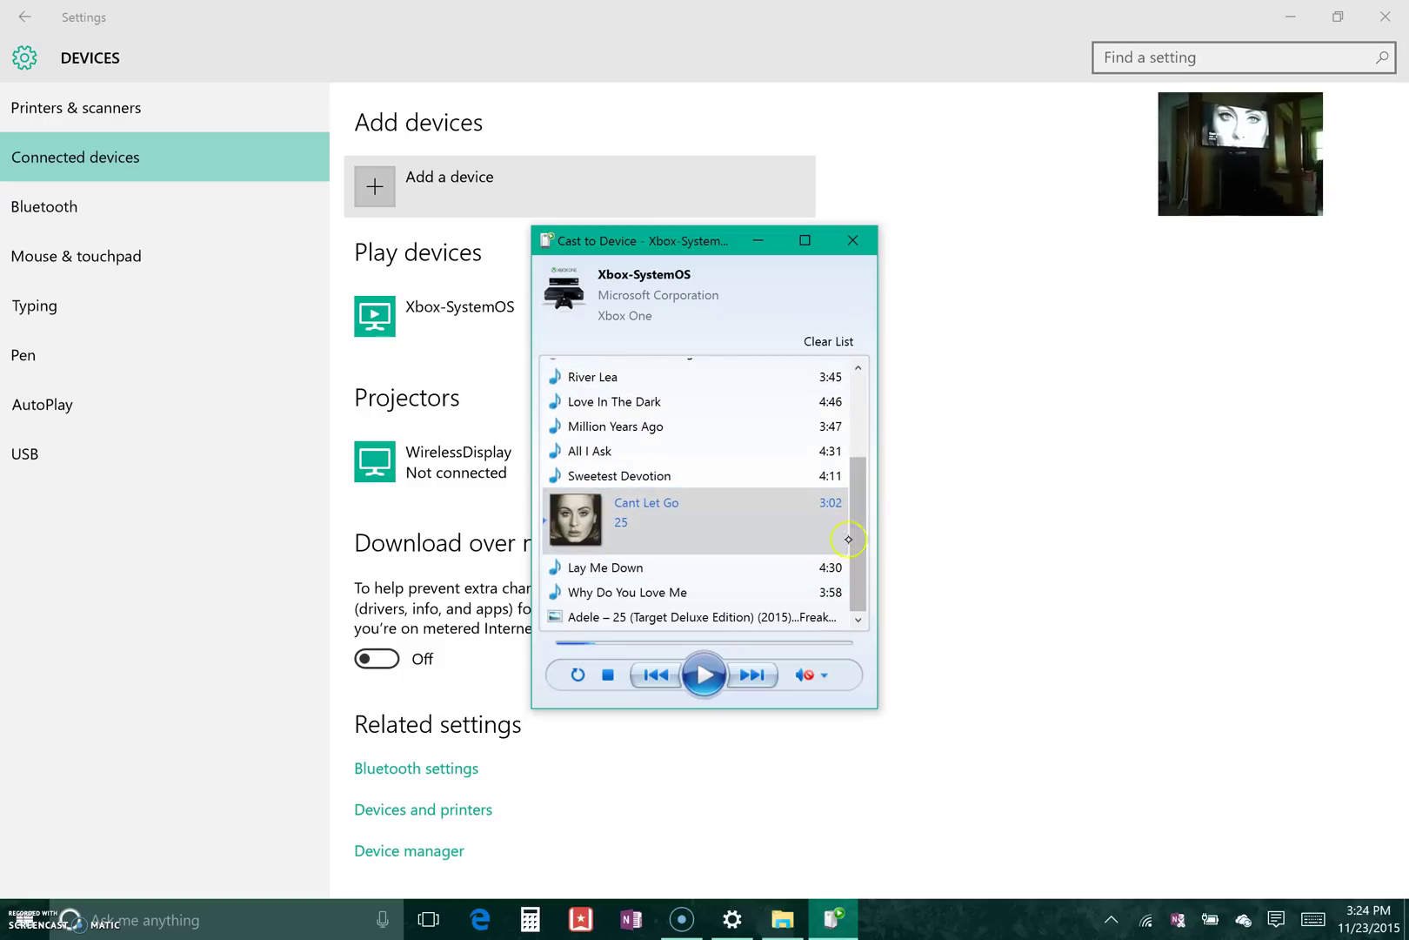
mouse_move(654, 476)
left_mouse_down()
mouse_move(660, 409)
mouse_move(645, 387)
mouse_move(659, 456)
mouse_move(649, 489)
left_mouse_up()
scroll(859, 499, "up", 3)
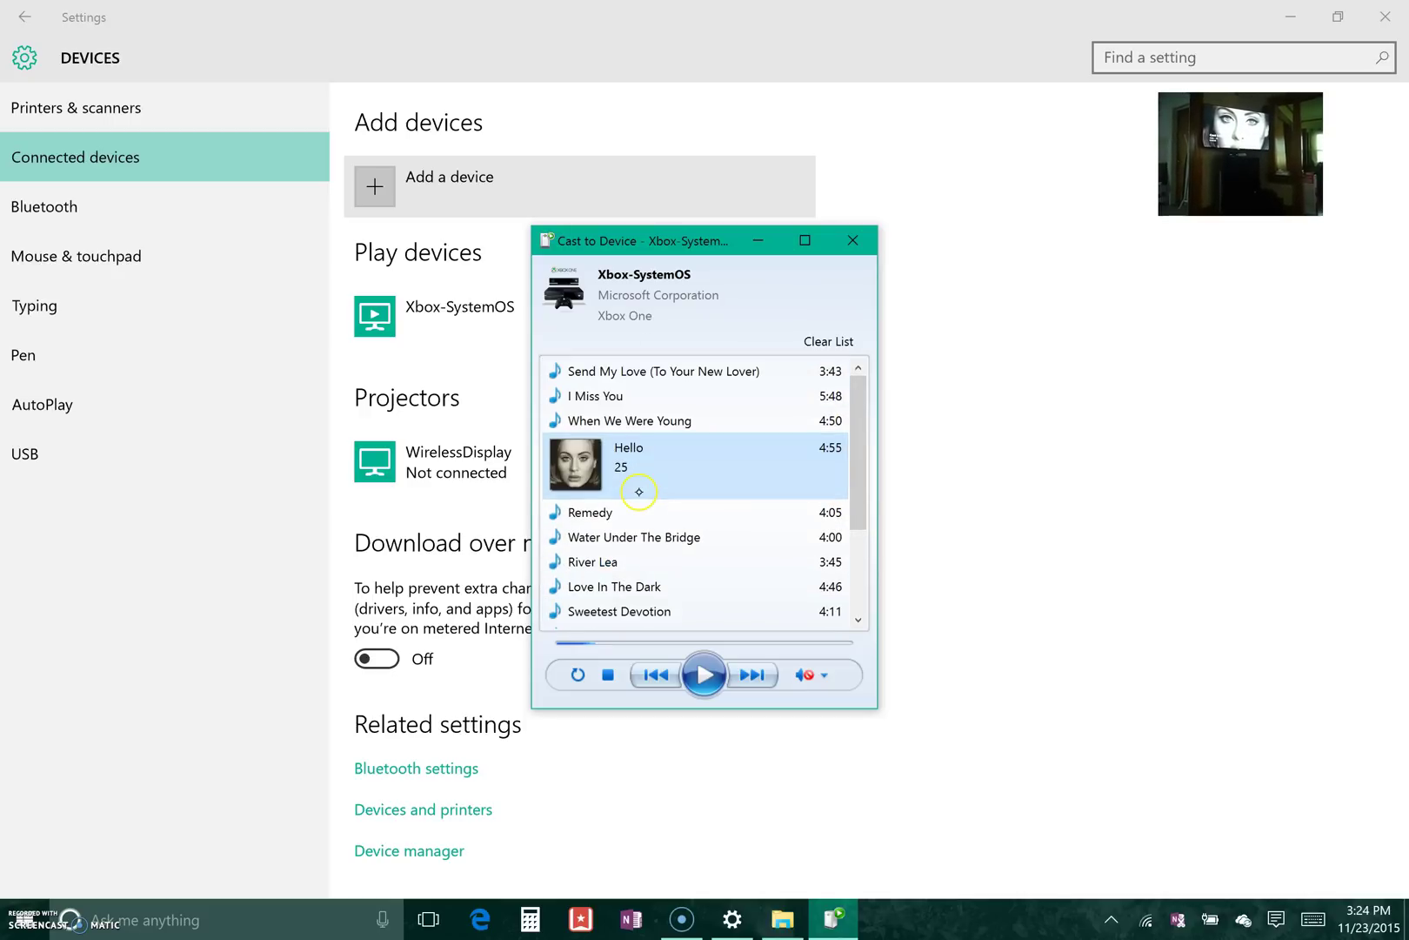
left_click_drag(855, 478, 821, 371)
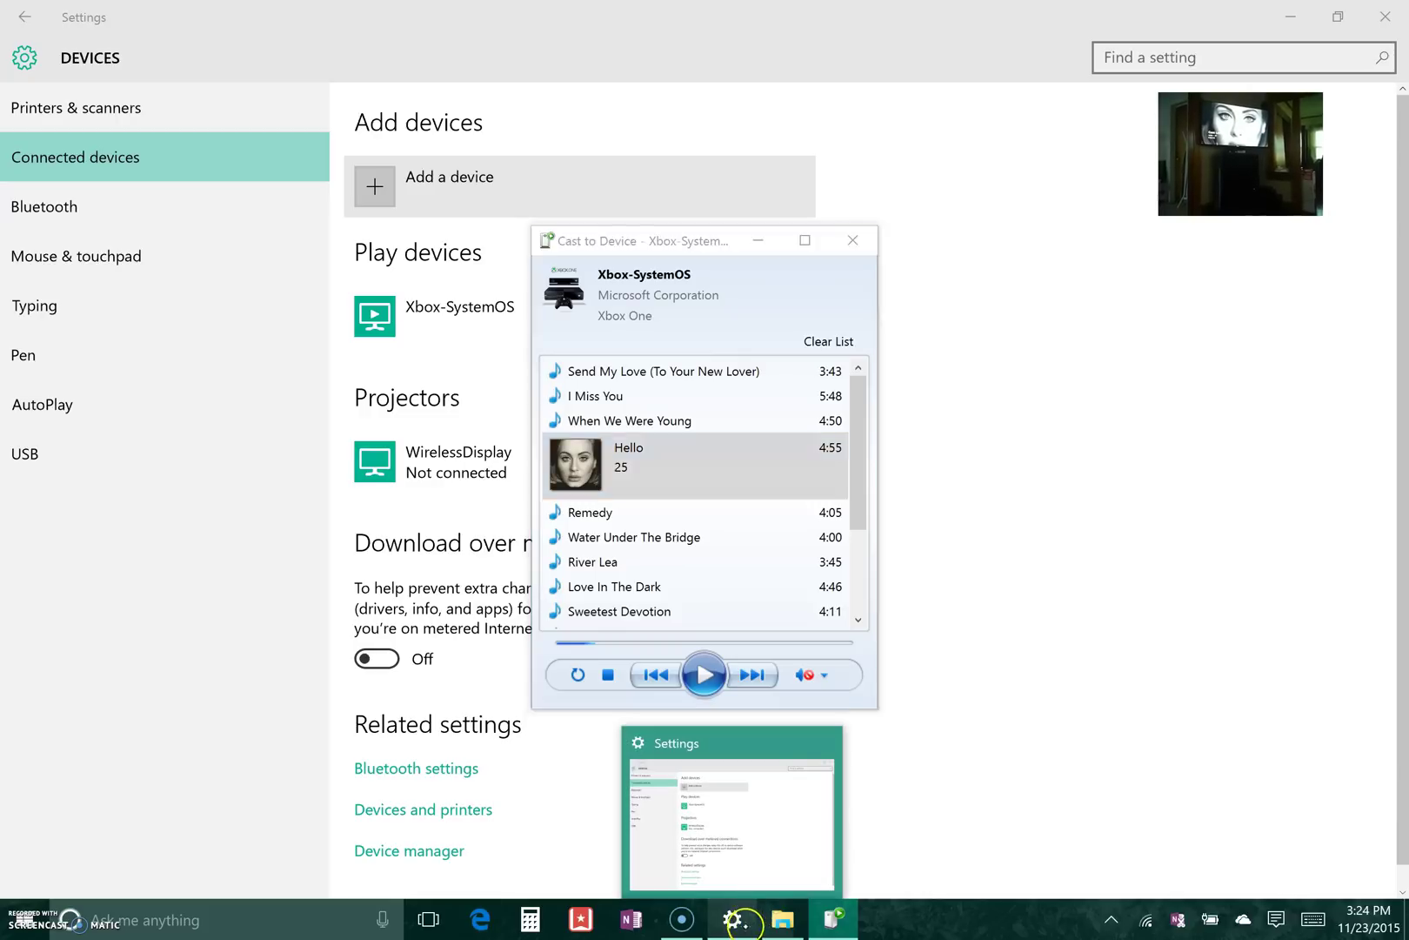
Minimize Settings and resume 'Cant Let Go' on Xbox-SystemOS in the Cast to Device window
left_click(750, 919)
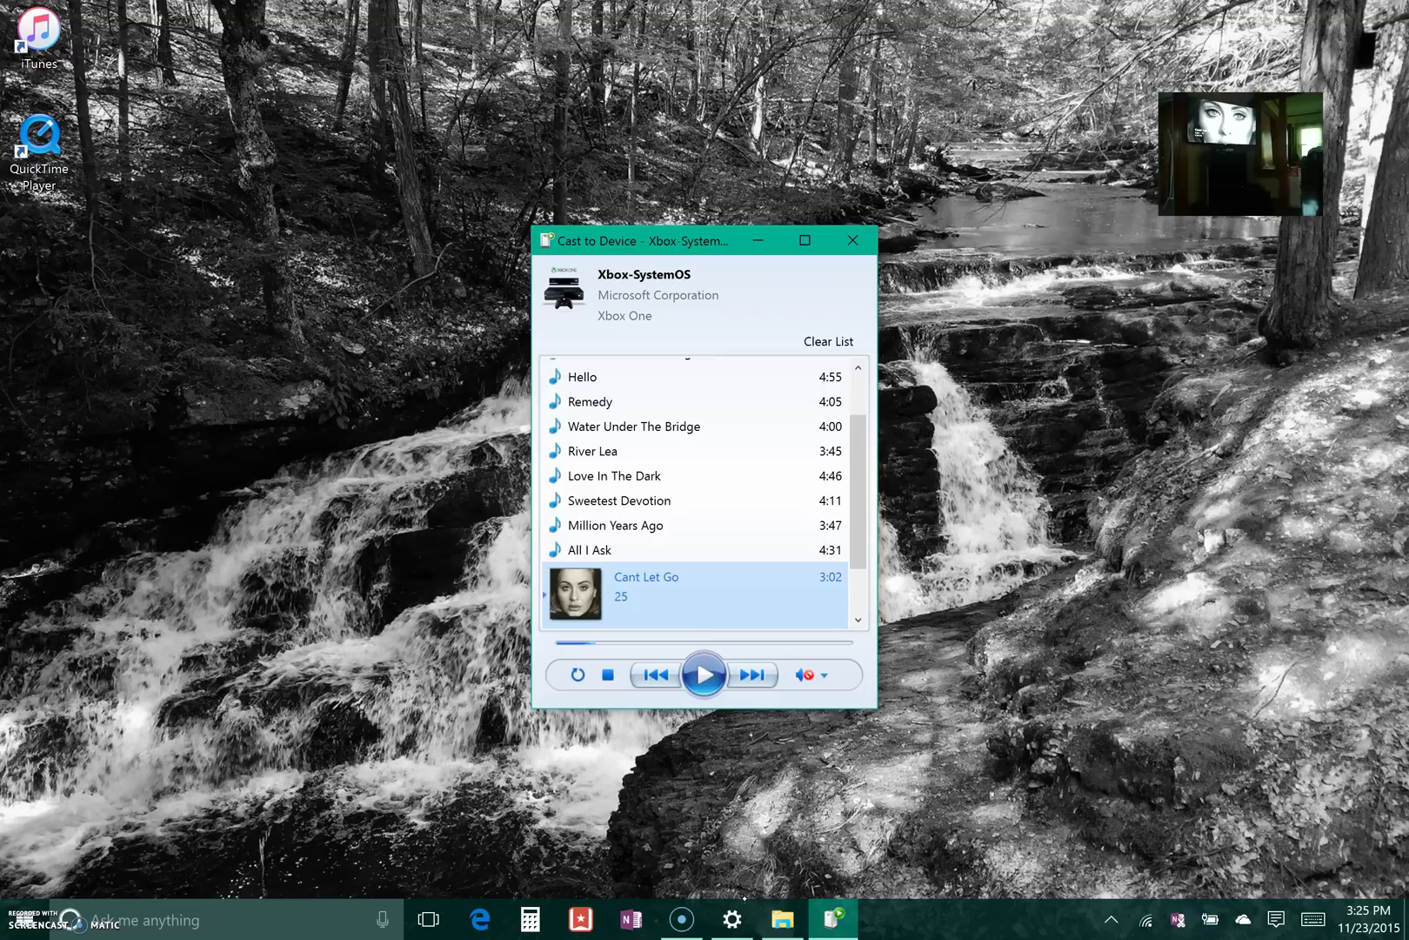
left_click(704, 674)
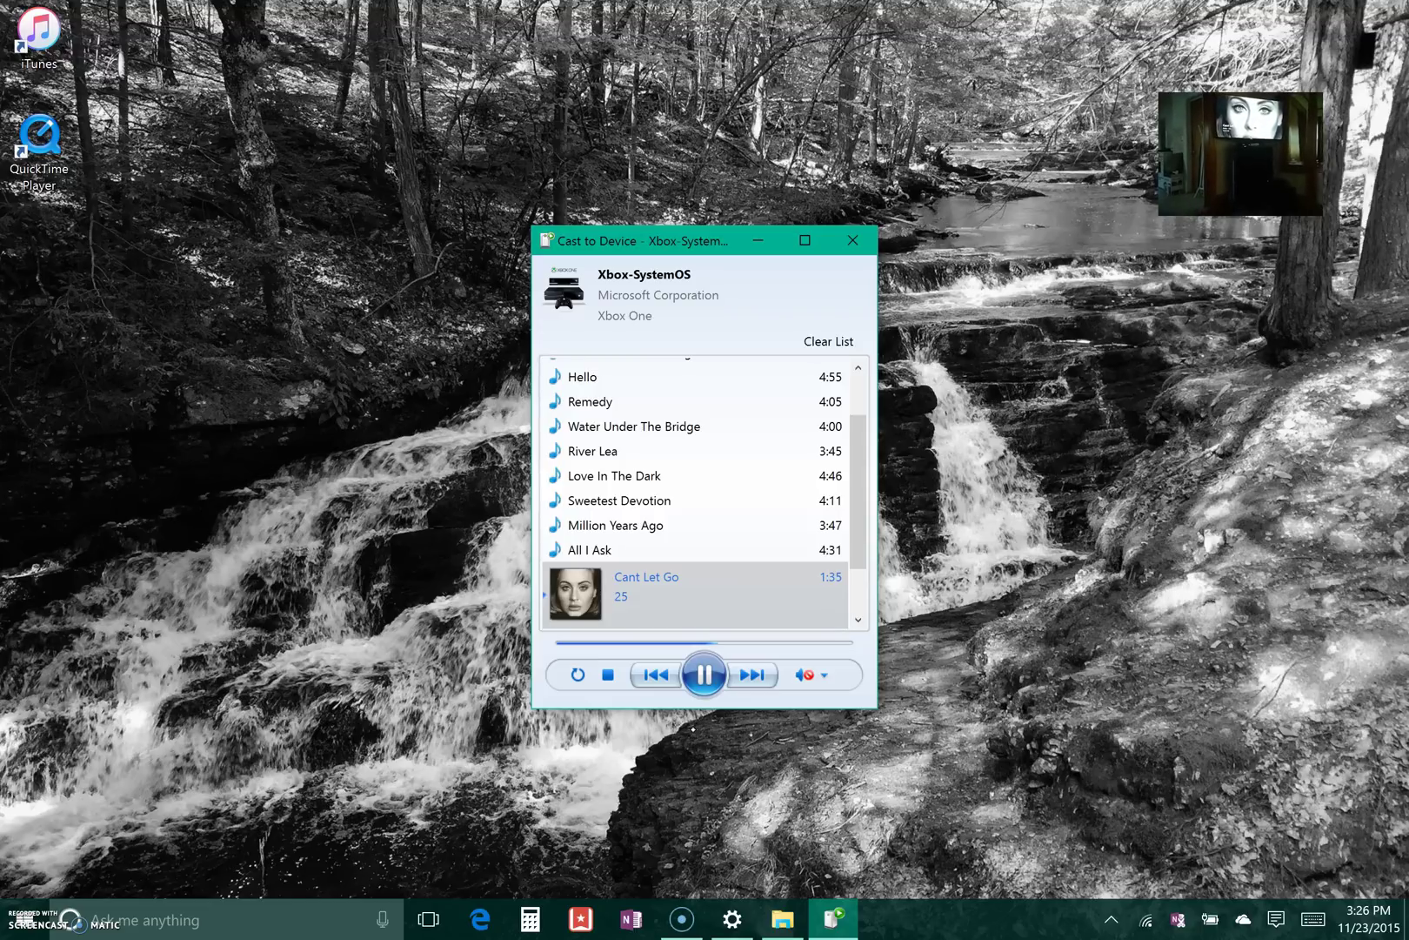
left_click(681, 918)
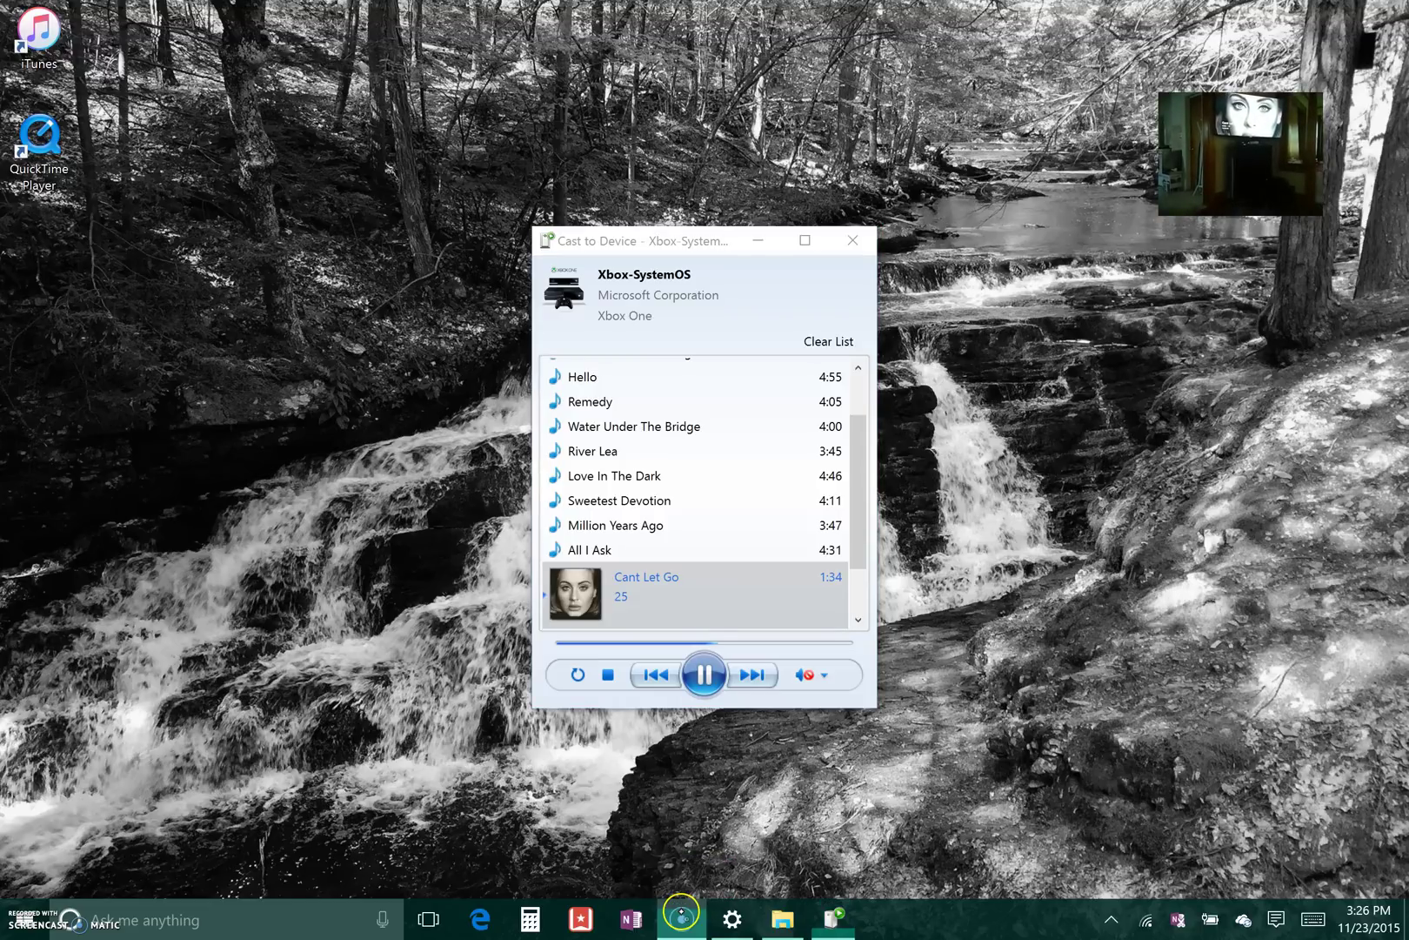